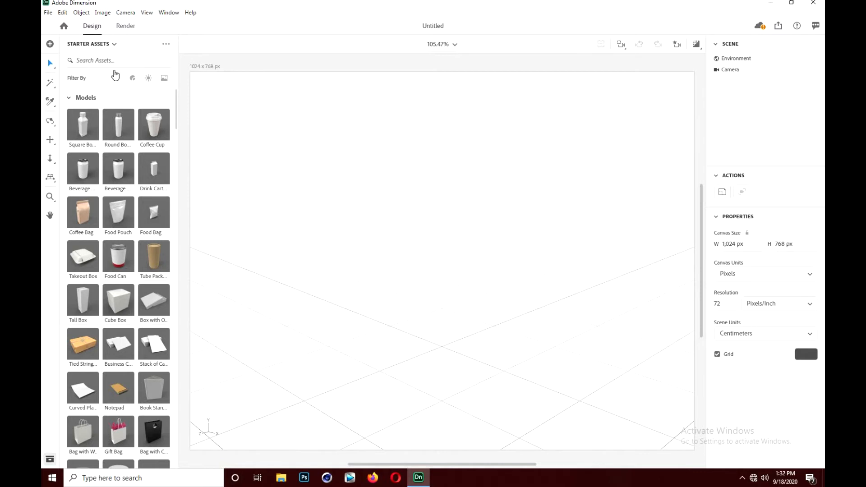
{"action": "left_click", "coordinate": [65, 28]}
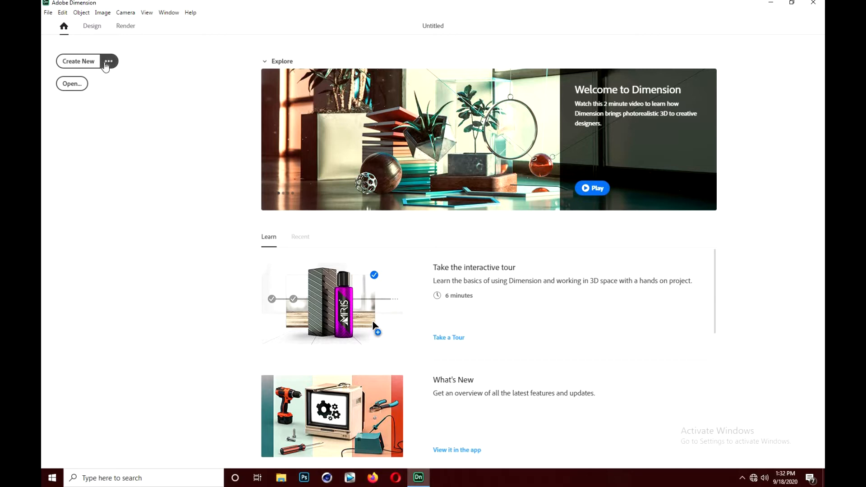
{"action": "left_click", "coordinate": [109, 61]}
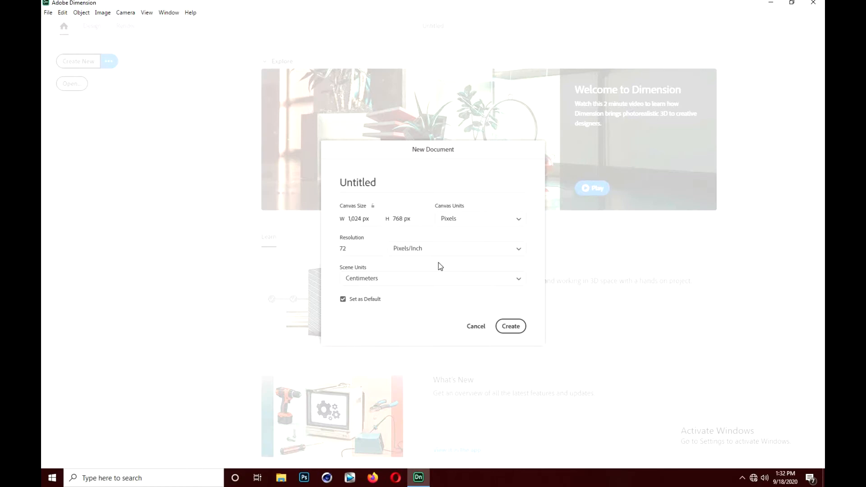
{"action": "left_click", "coordinate": [478, 328]}
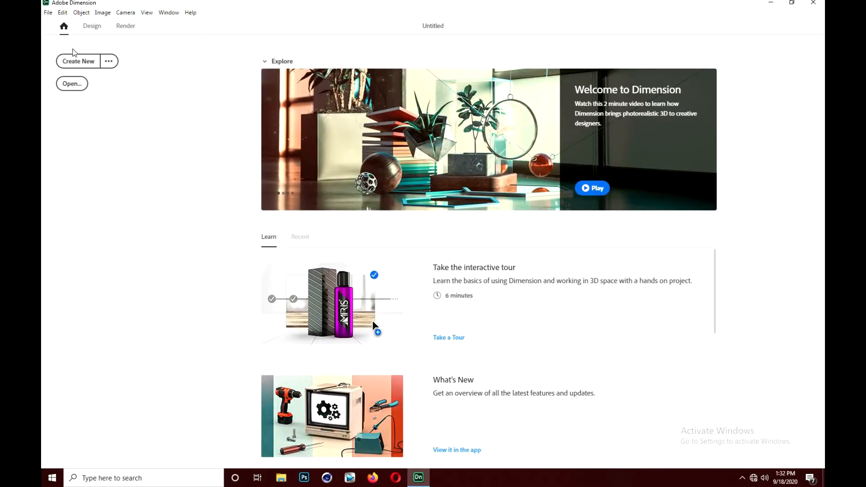
{"action": "left_click", "coordinate": [93, 35]}
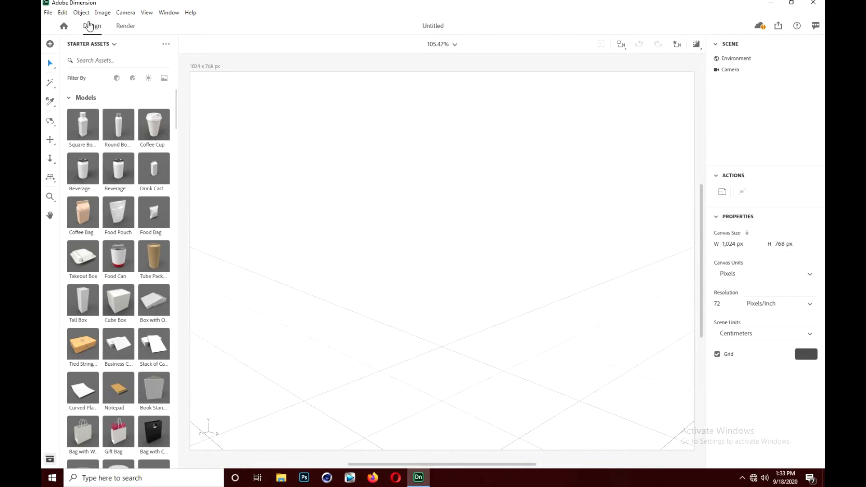
- Switch the interface theme to Dark in the preferences
{"action": "left_click", "coordinate": [58, 13]}
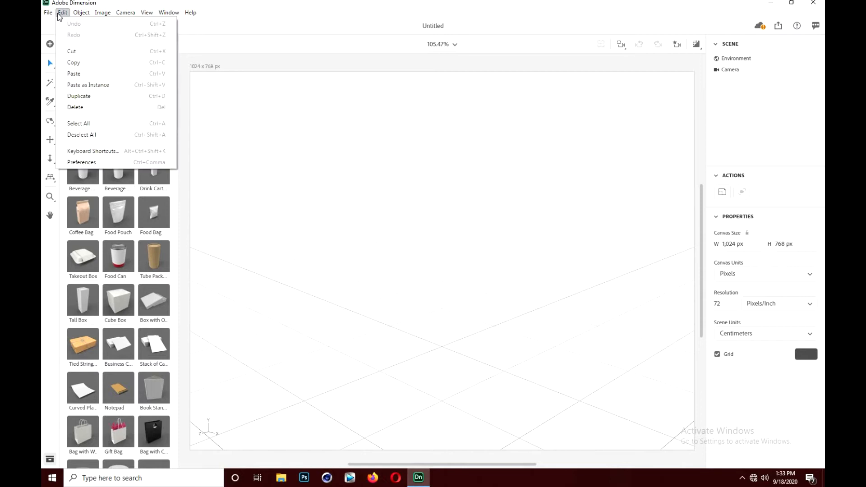
{"action": "left_click", "coordinate": [90, 163]}
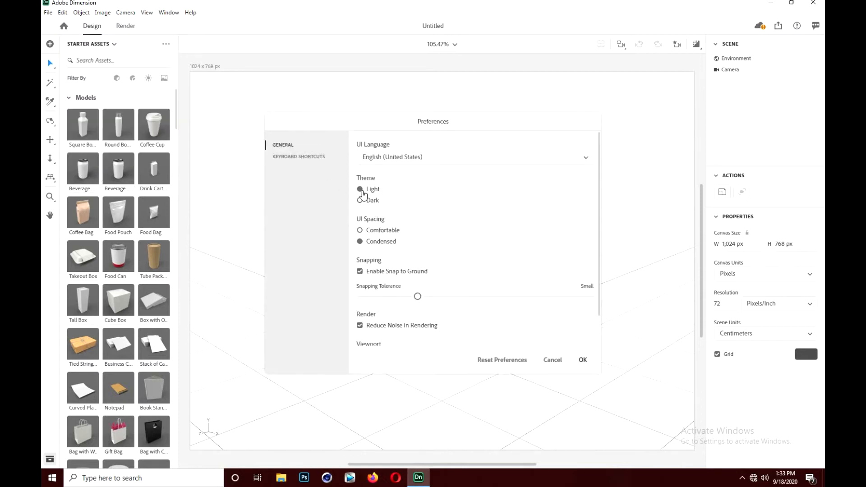
{"action": "left_click", "coordinate": [359, 201]}
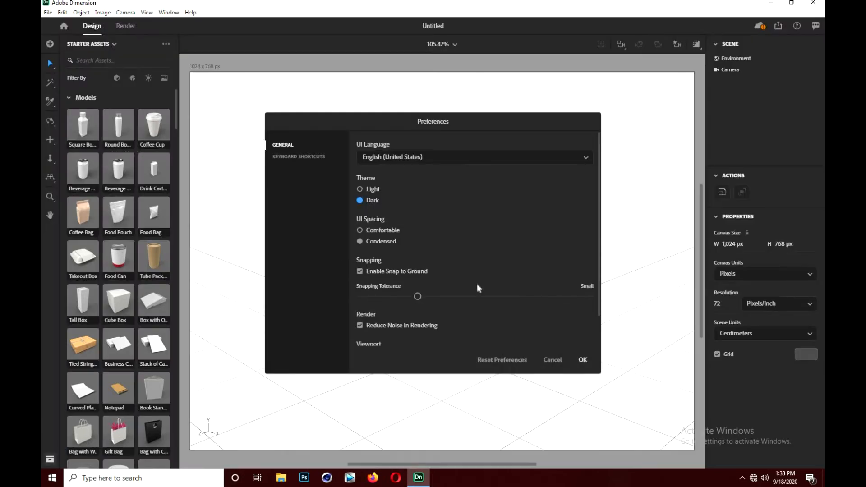
{"action": "left_click", "coordinate": [583, 359]}
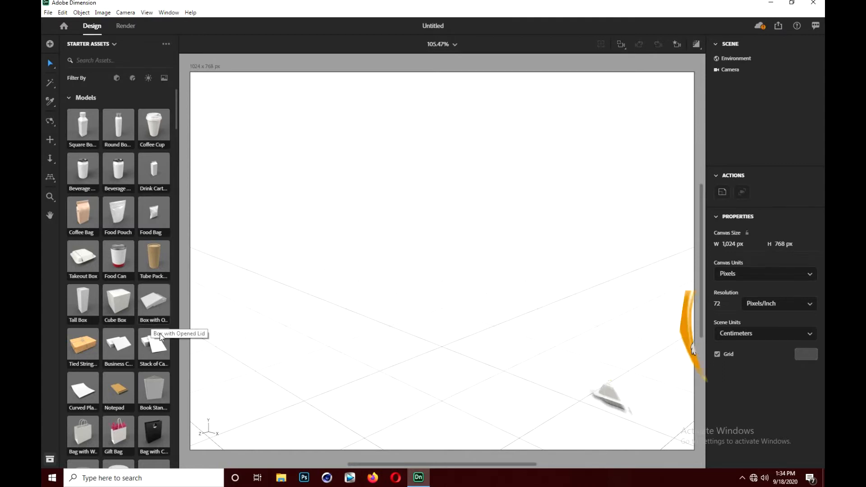
- Add the Box with Opened Lid starter model to the scene
{"action": "left_click", "coordinate": [154, 295]}
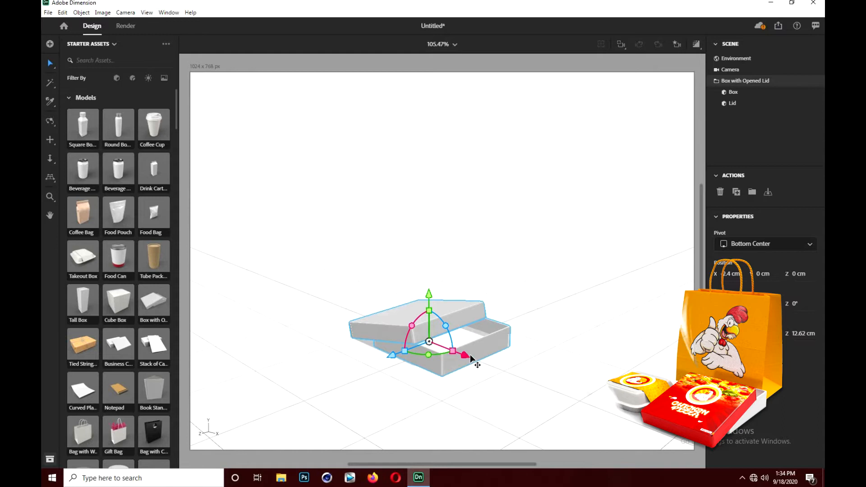
{"action": "scroll", "coordinate": [471, 360], "scroll_direction": "up", "scroll_amount": 2}
{"action": "scroll", "coordinate": [470, 361], "scroll_direction": "up", "scroll_amount": 1}
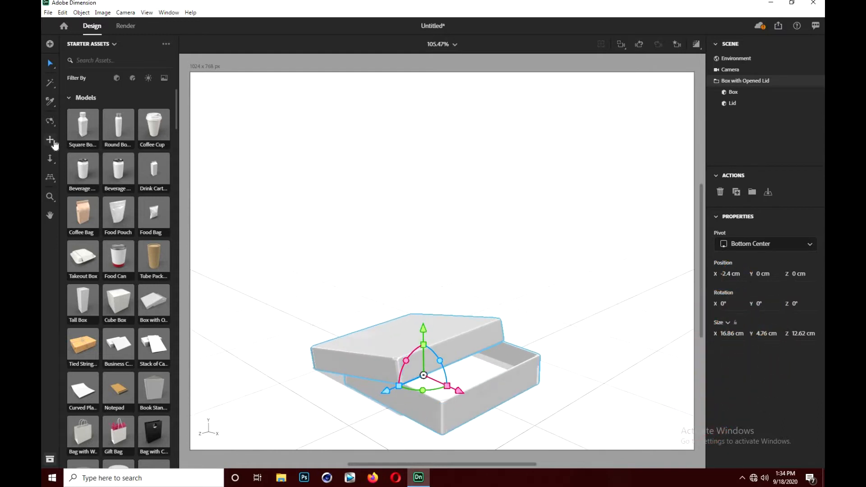
{"action": "left_click", "coordinate": [53, 141]}
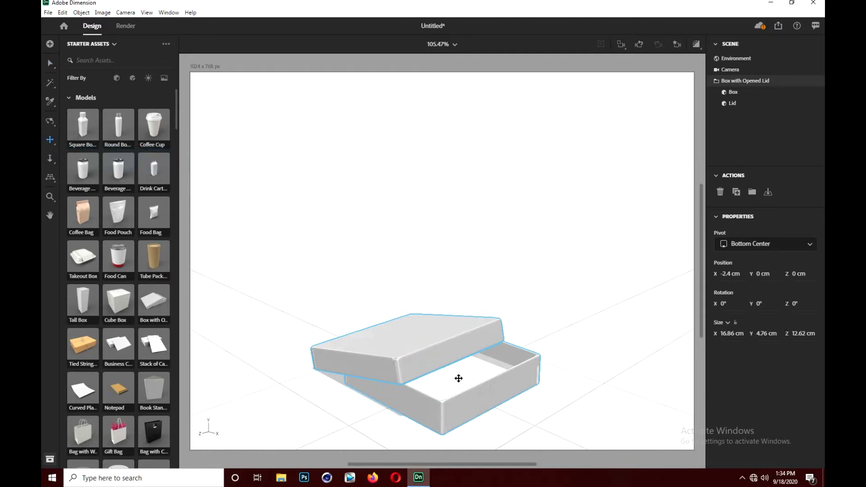
{"action": "left_click_drag", "start_coordinate": [455, 360], "coordinate": [452, 321]}
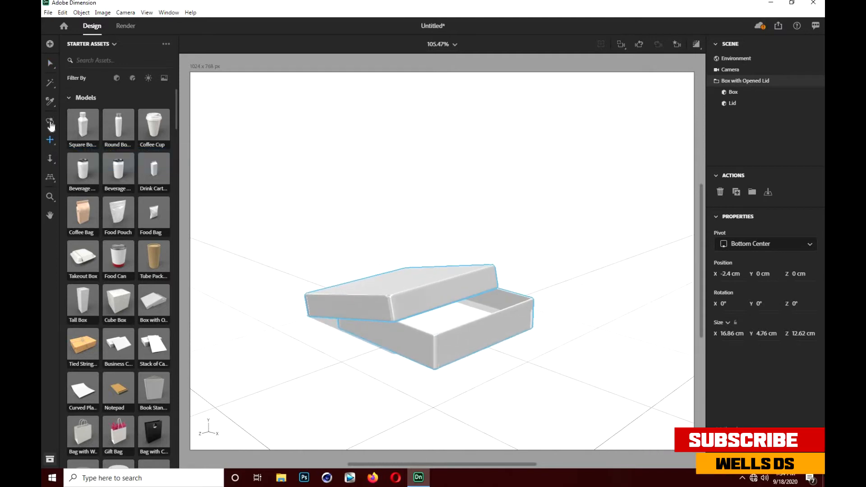
{"action": "left_click", "coordinate": [50, 123]}
{"action": "left_click_drag", "start_coordinate": [404, 271], "coordinate": [497, 288]}
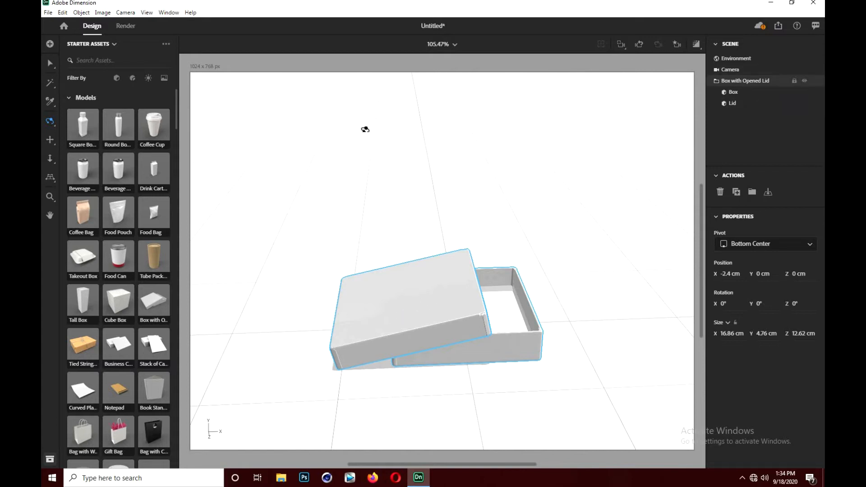
{"action": "left_click", "coordinate": [50, 65]}
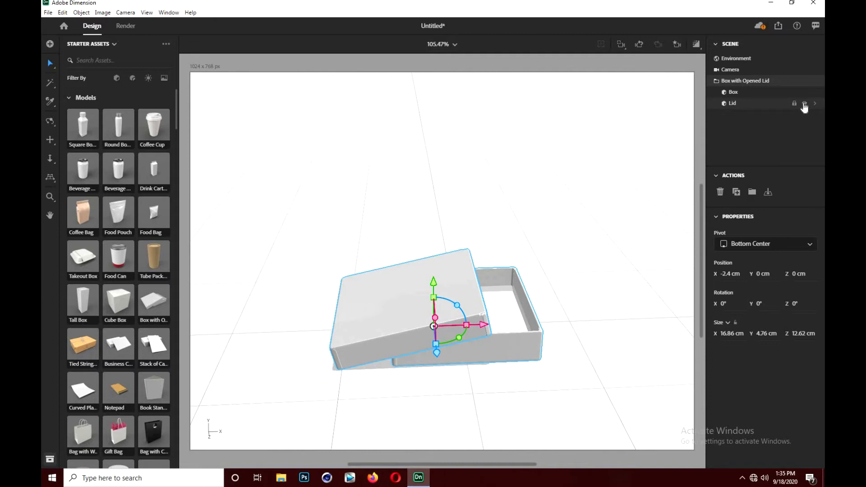
- Place the pizza image from the Desktop as a graphic on the box's lid
{"action": "left_click", "coordinate": [804, 105]}
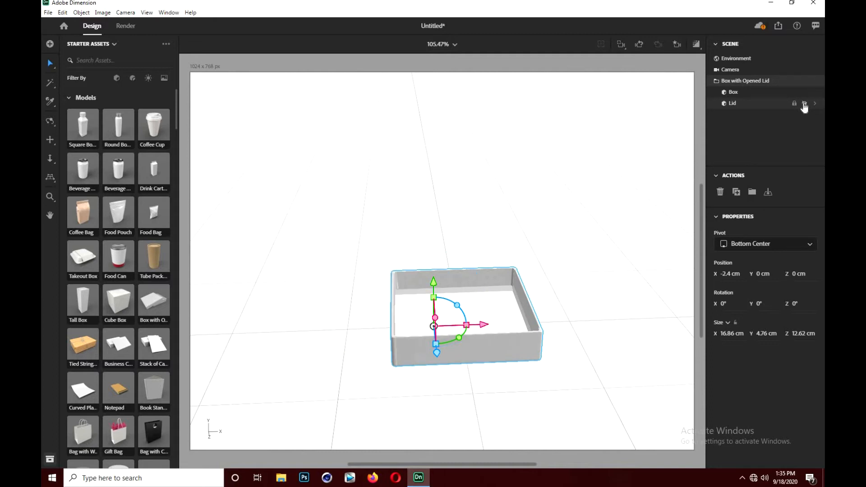
{"action": "left_click", "coordinate": [804, 105]}
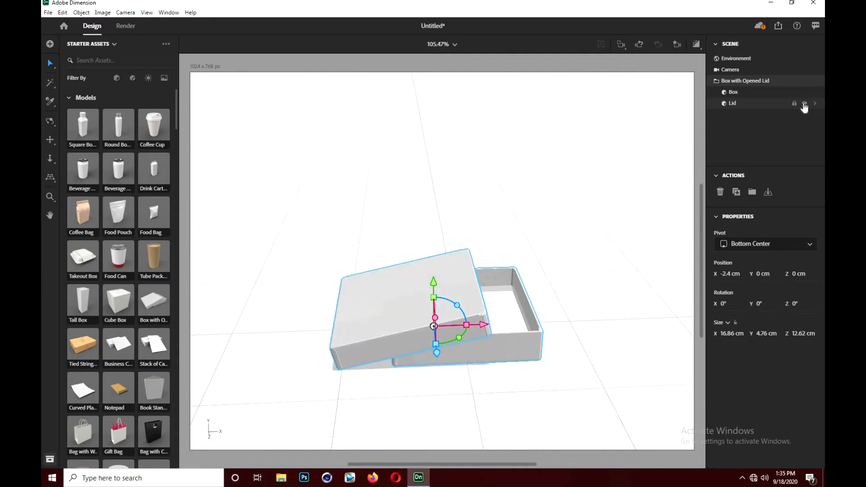
{"action": "left_click", "coordinate": [770, 94]}
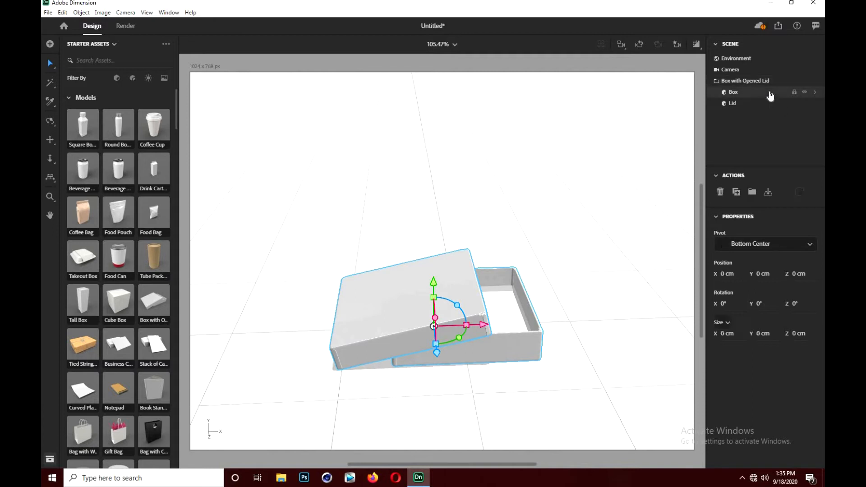
{"action": "left_click", "coordinate": [768, 104]}
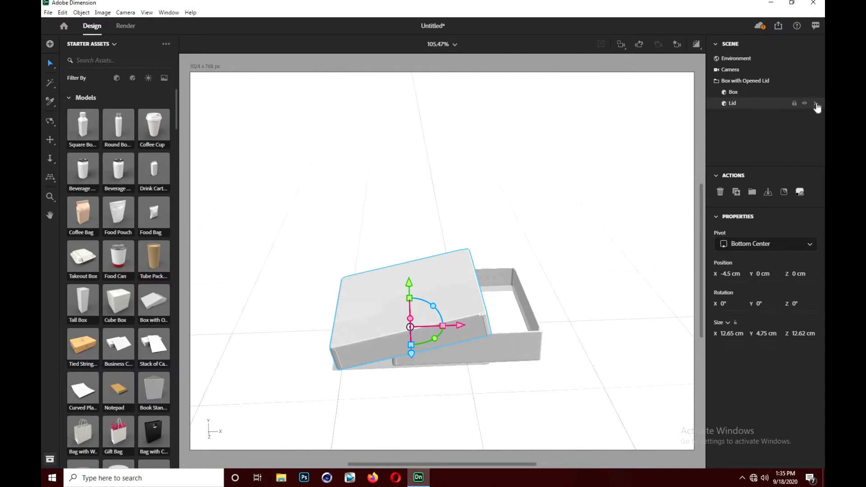
{"action": "left_click", "coordinate": [815, 105]}
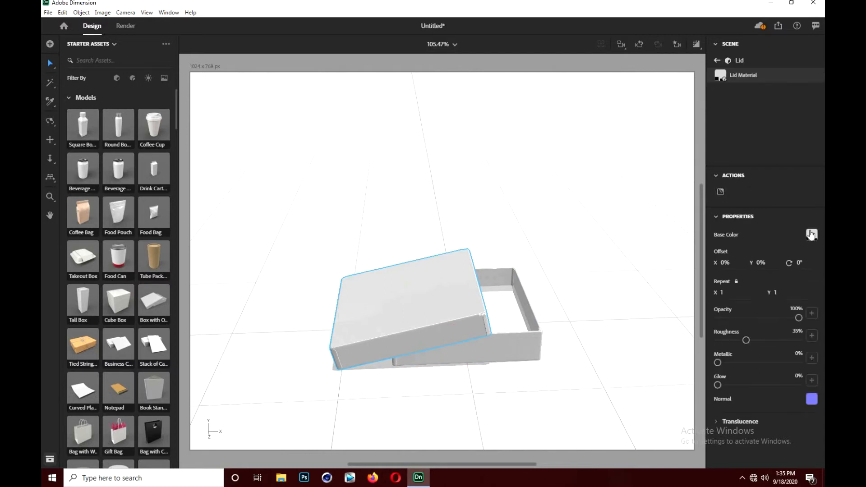
{"action": "left_click", "coordinate": [721, 193]}
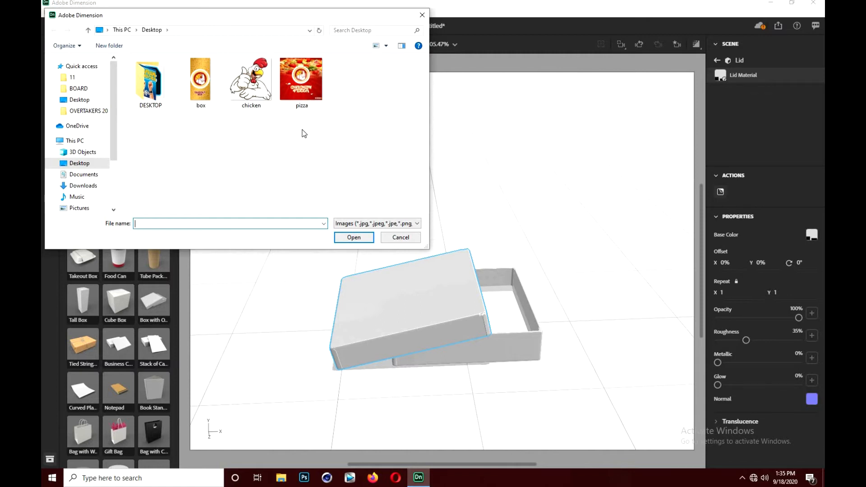
{"action": "double_click", "coordinate": [297, 95]}
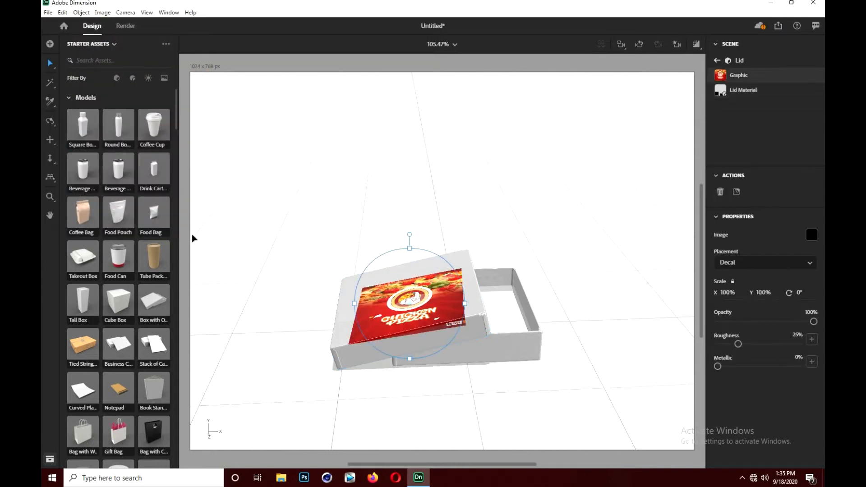
- Rotate the pizza graphic on the lid to about 84° so its text faces the lid's front edge
{"action": "left_click", "coordinate": [50, 121]}
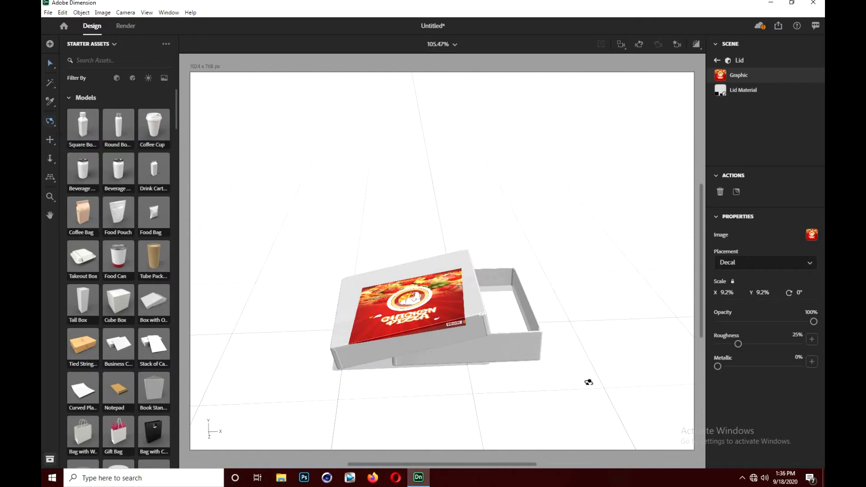
{"action": "mouse_move", "coordinate": [478, 304]}
{"action": "left_mouse_down"}
{"action": "mouse_move", "coordinate": [523, 309]}
{"action": "mouse_move", "coordinate": [559, 285]}
{"action": "mouse_move", "coordinate": [560, 269]}
{"action": "mouse_move", "coordinate": [505, 307]}
{"action": "mouse_move", "coordinate": [485, 301]}
{"action": "left_mouse_up"}
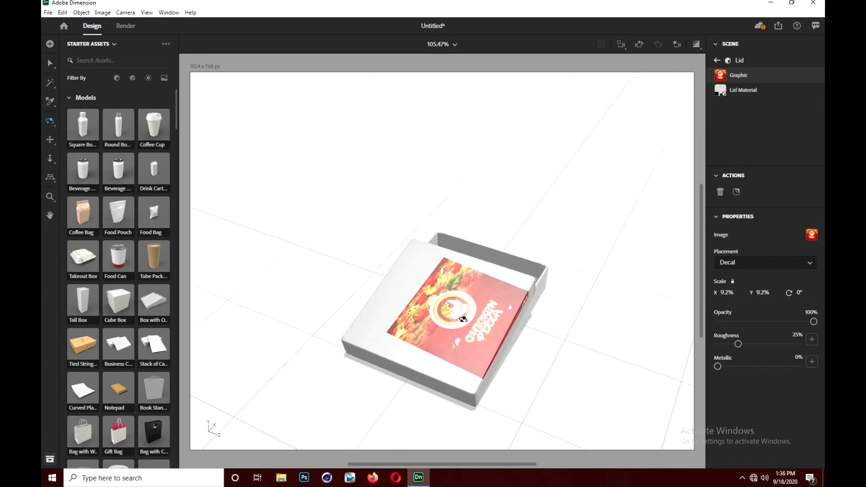
{"action": "scroll", "coordinate": [463, 319], "scroll_direction": "up", "scroll_amount": 4}
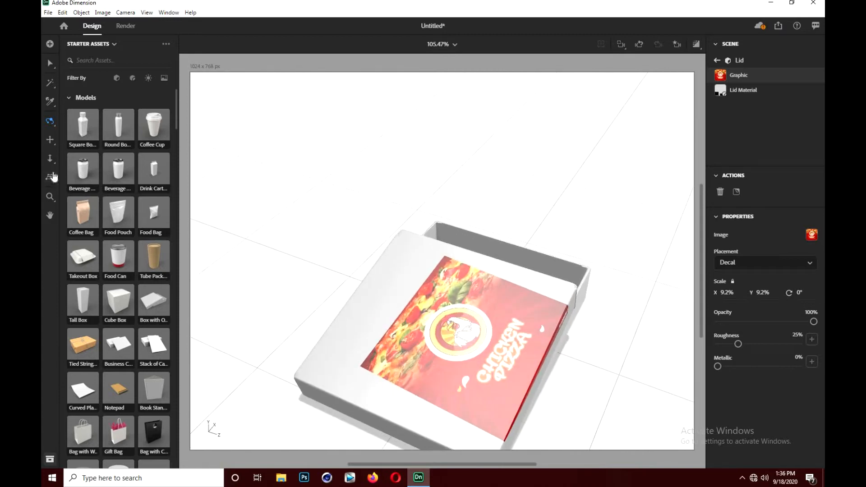
{"action": "left_click", "coordinate": [50, 140]}
{"action": "left_click_drag", "start_coordinate": [444, 354], "coordinate": [411, 301]}
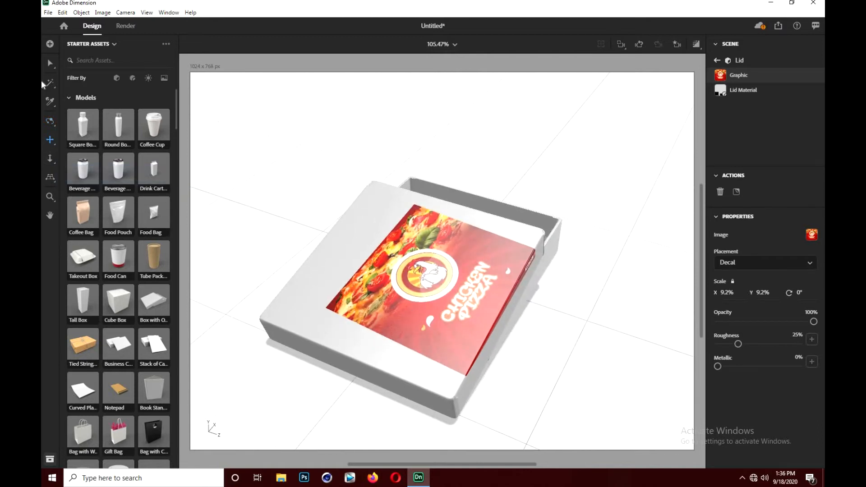
{"action": "left_click", "coordinate": [50, 63]}
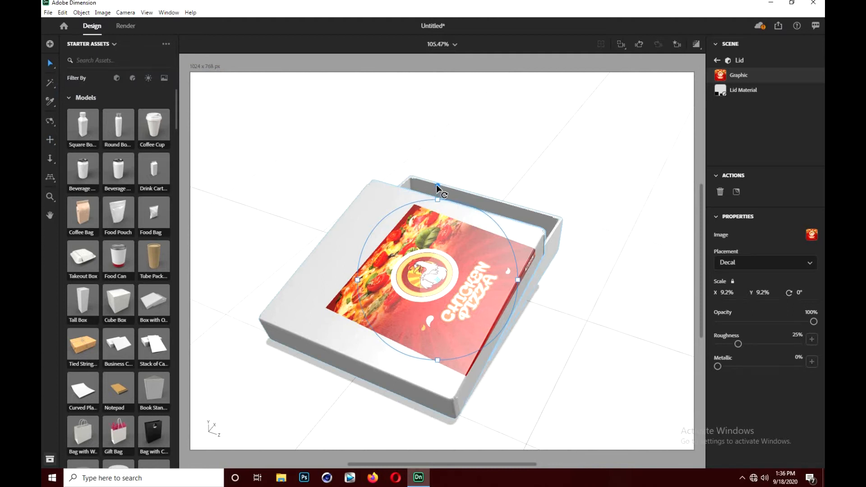
{"action": "left_click_drag", "start_coordinate": [437, 185], "coordinate": [505, 283]}
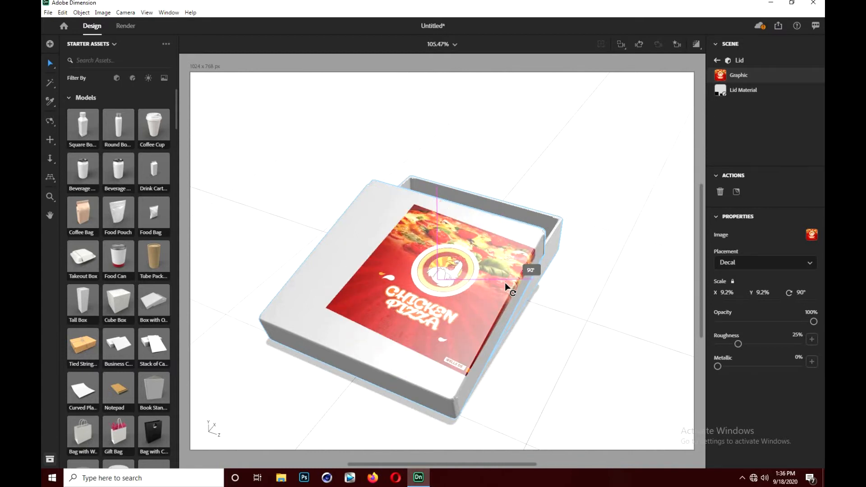
{"action": "left_click_drag", "start_coordinate": [508, 276], "coordinate": [499, 277]}
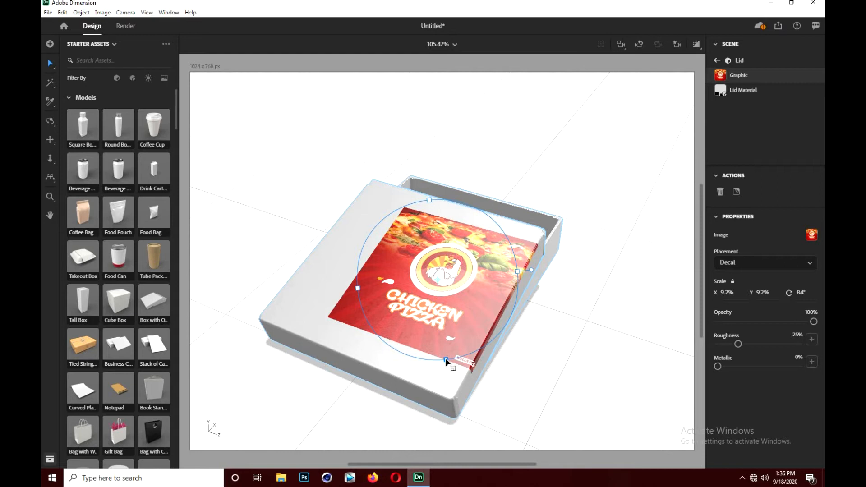
- Scale the pizza graphic to about 12.6%, rotate it to 86° and shift it to cover the lid's top face
{"action": "left_click_drag", "start_coordinate": [445, 358], "coordinate": [460, 386]}
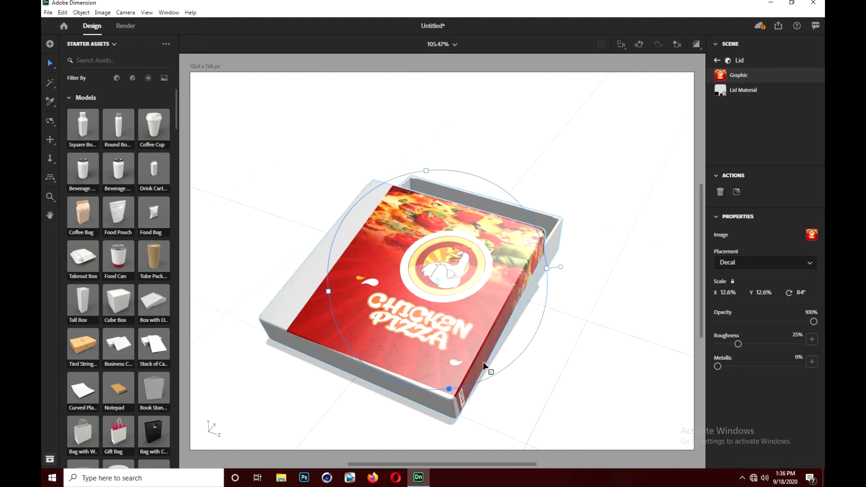
{"action": "left_click_drag", "start_coordinate": [562, 268], "coordinate": [567, 277]}
{"action": "left_click_drag", "start_coordinate": [428, 293], "coordinate": [420, 286]}
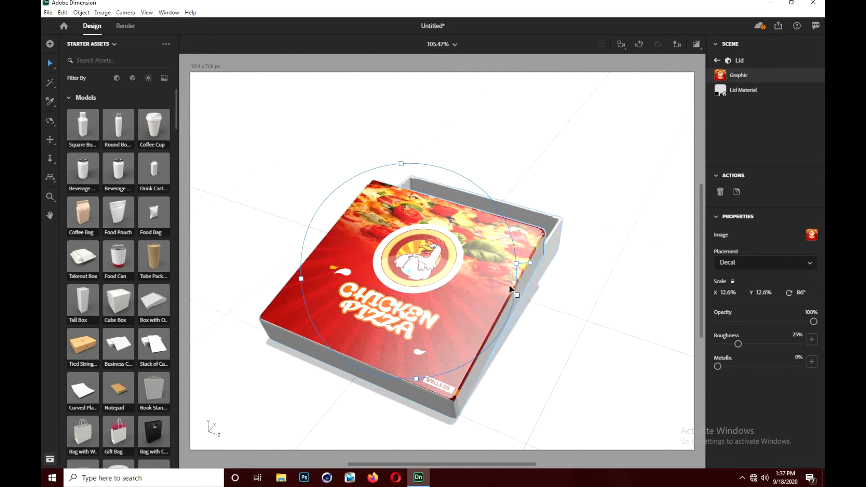
- Replace the lid material's base image with a solid red base color, RGB 232, 16, 16
{"action": "left_click", "coordinate": [50, 121]}
{"action": "left_click_drag", "start_coordinate": [469, 276], "coordinate": [466, 272]}
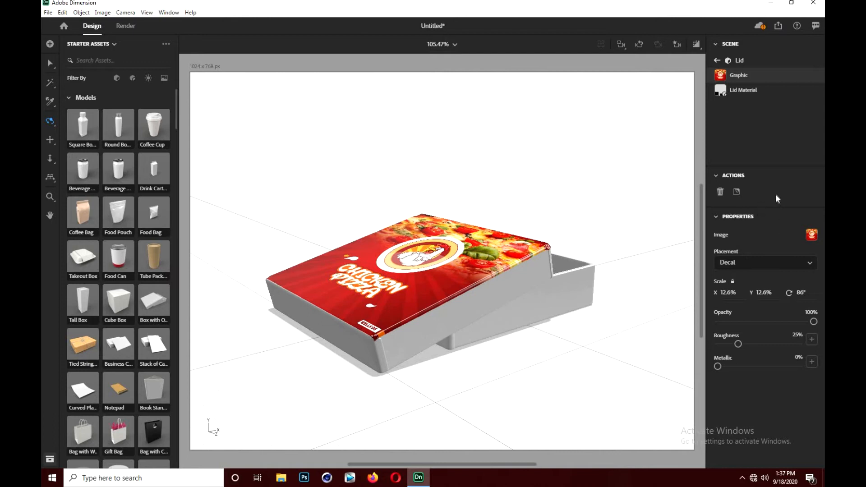
{"action": "left_click", "coordinate": [749, 92]}
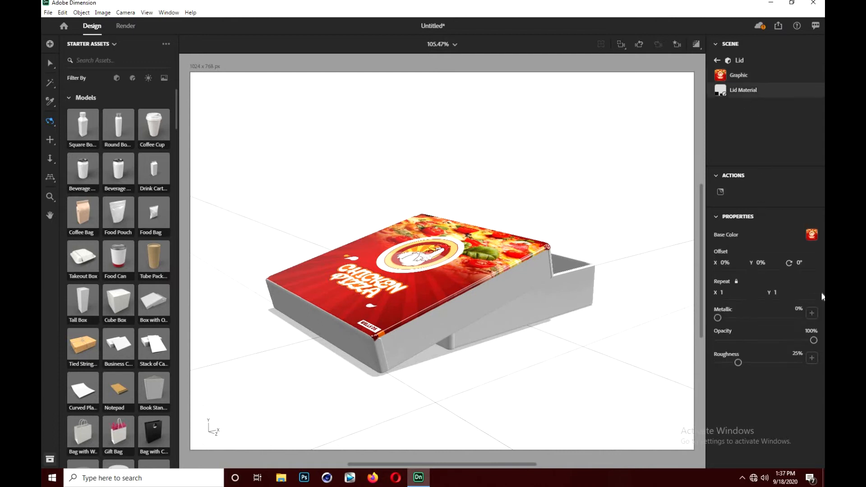
{"action": "left_click", "coordinate": [812, 235]}
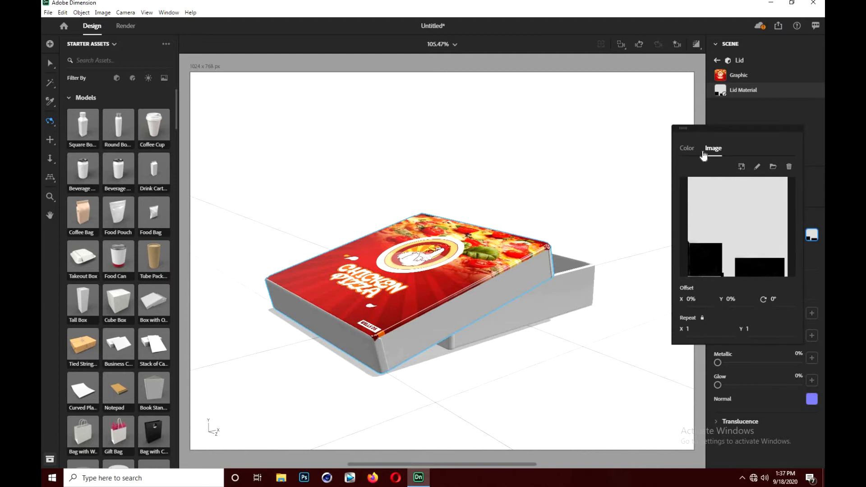
{"action": "left_click", "coordinate": [687, 149]}
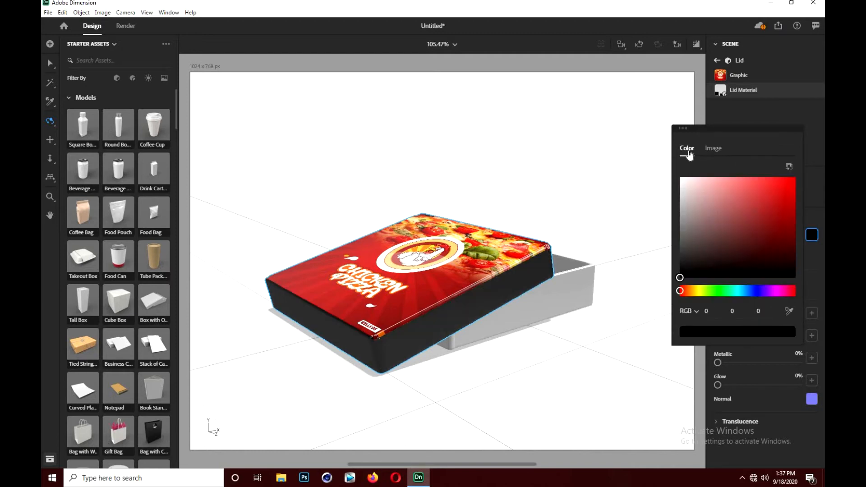
{"action": "left_click", "coordinate": [786, 188]}
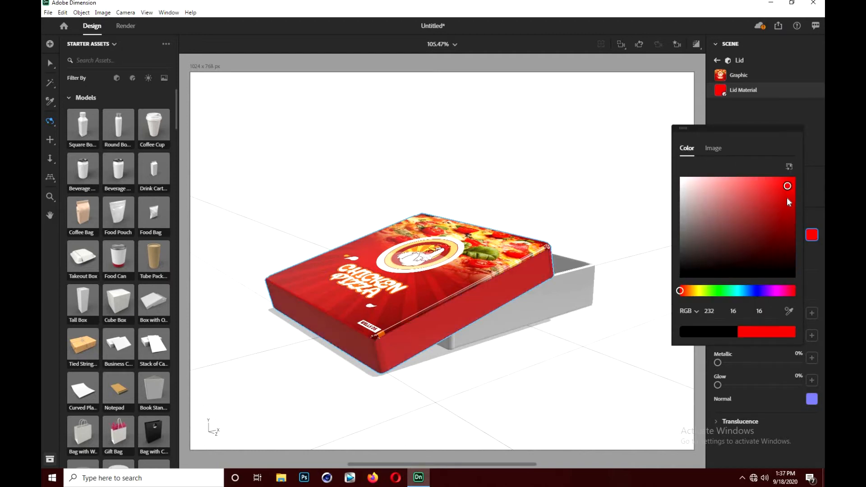
- Darken the lid material's red base color to RGB 214, 6, 6
{"action": "left_click", "coordinate": [790, 204]}
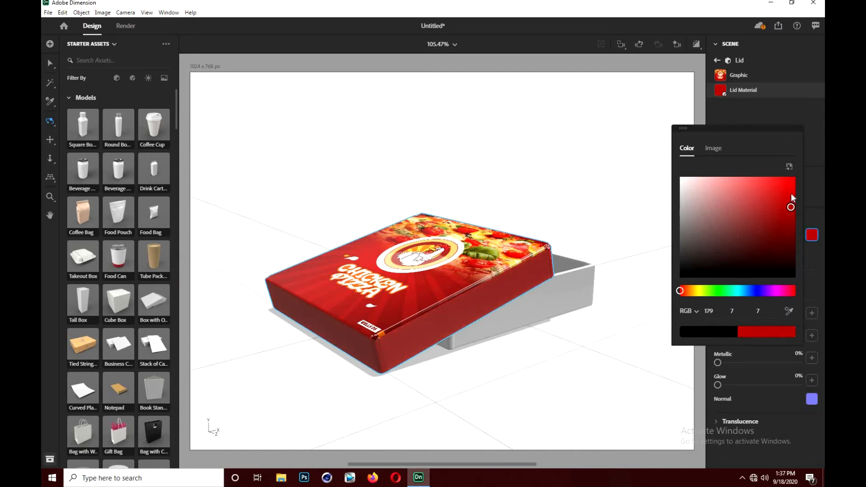
{"action": "left_click", "coordinate": [791, 193]}
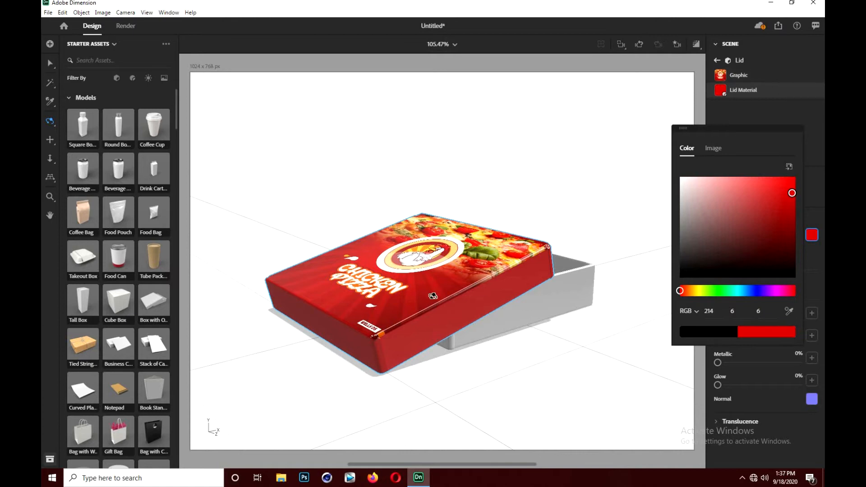
{"action": "left_click_drag", "start_coordinate": [431, 297], "coordinate": [471, 326]}
{"action": "left_click", "coordinate": [469, 328]}
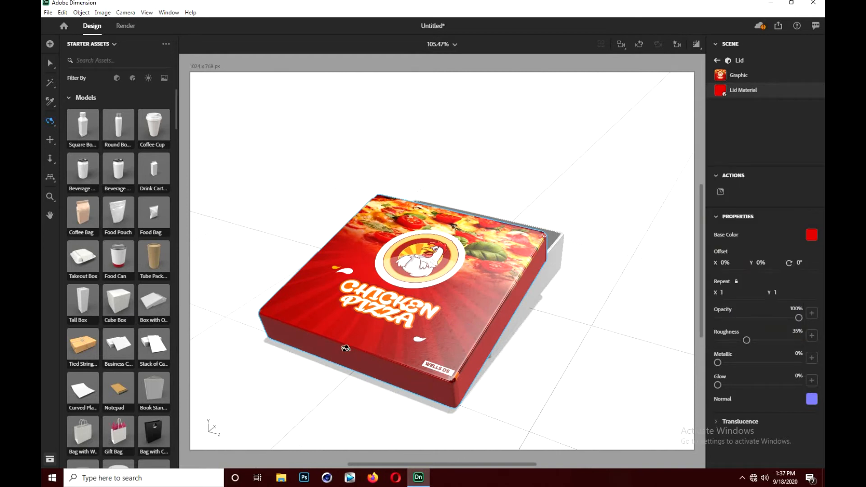
- Add the Takeout Box model and move it beside the pizza box, to X -4.2 cm, Z -13.1 cm
{"action": "scroll", "coordinate": [361, 268], "scroll_direction": "down", "scroll_amount": 2}
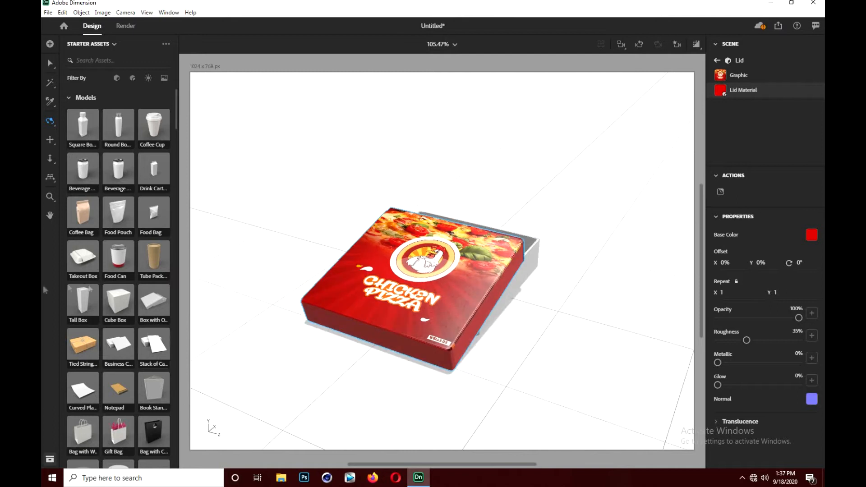
{"action": "left_click", "coordinate": [86, 261]}
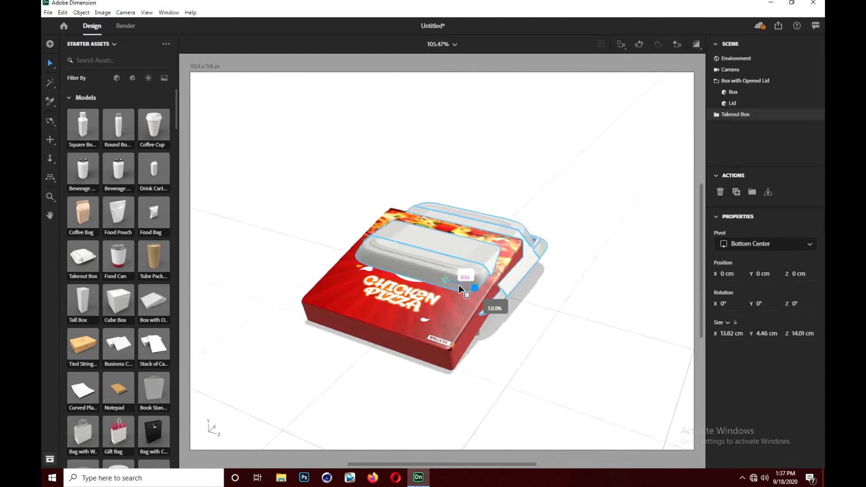
{"action": "left_click_drag", "start_coordinate": [489, 293], "coordinate": [298, 221]}
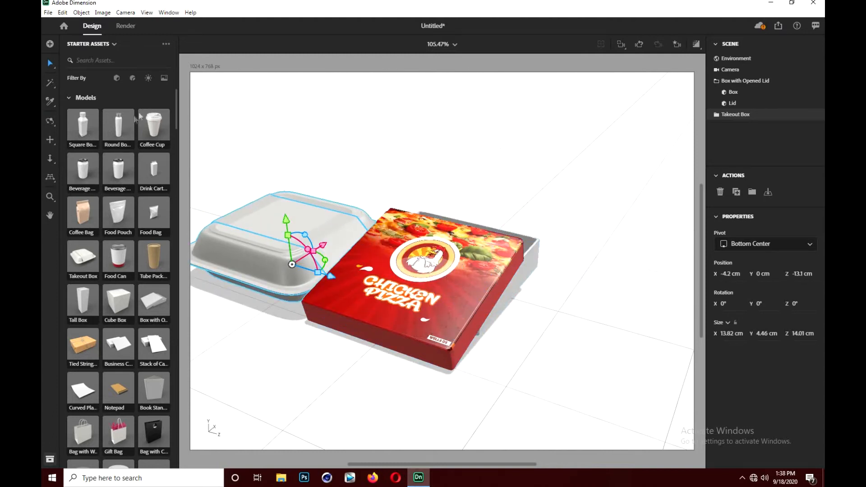
- Place the box image from the Desktop as a graphic on the takeout box's sleeve
{"action": "left_click", "coordinate": [50, 121]}
{"action": "left_click_drag", "start_coordinate": [296, 250], "coordinate": [290, 209]}
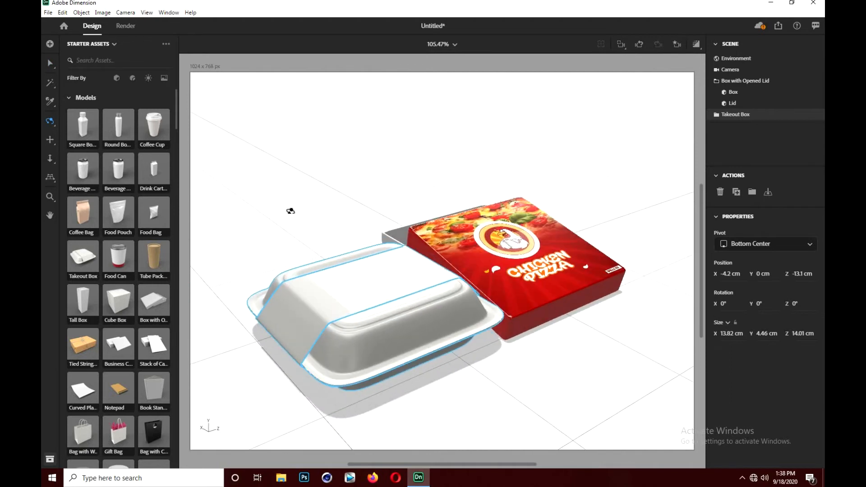
{"action": "left_click", "coordinate": [717, 81]}
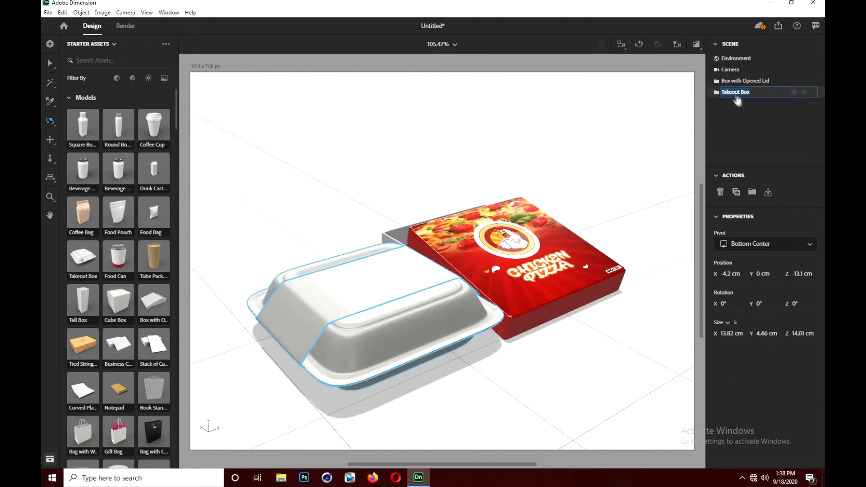
{"action": "left_click", "coordinate": [716, 92]}
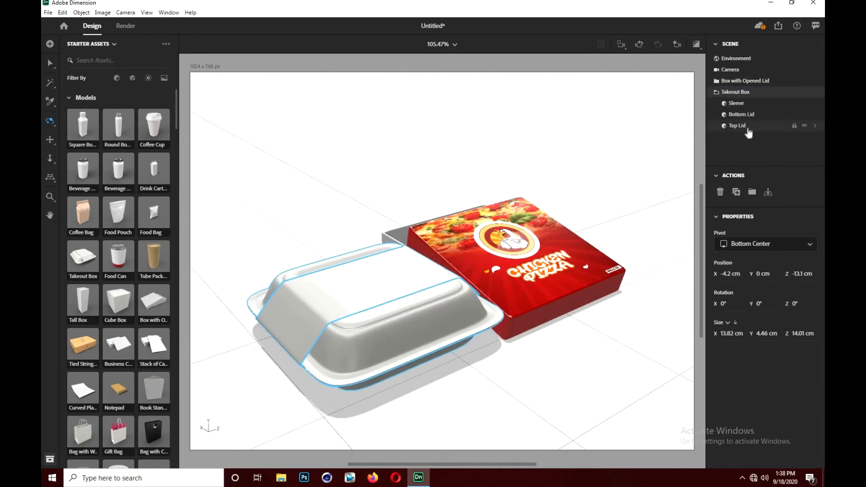
{"action": "left_click_drag", "start_coordinate": [403, 291], "coordinate": [412, 303]}
{"action": "left_click", "coordinate": [738, 104]}
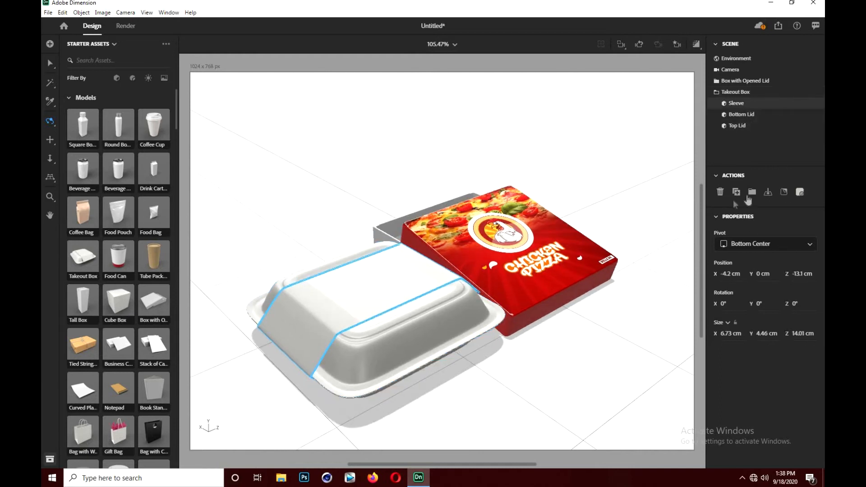
{"action": "left_click", "coordinate": [816, 104]}
{"action": "left_click", "coordinate": [720, 192]}
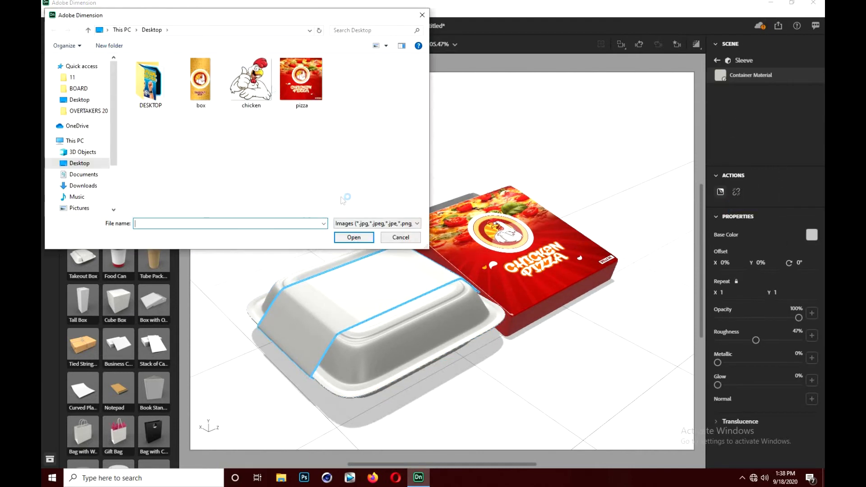
{"action": "double_click", "coordinate": [199, 81]}
- Rotate the sleeve graphic to 49° and scale it to 31.2% so it covers the sleeve's top
{"action": "left_click_drag", "start_coordinate": [364, 269], "coordinate": [283, 207]}
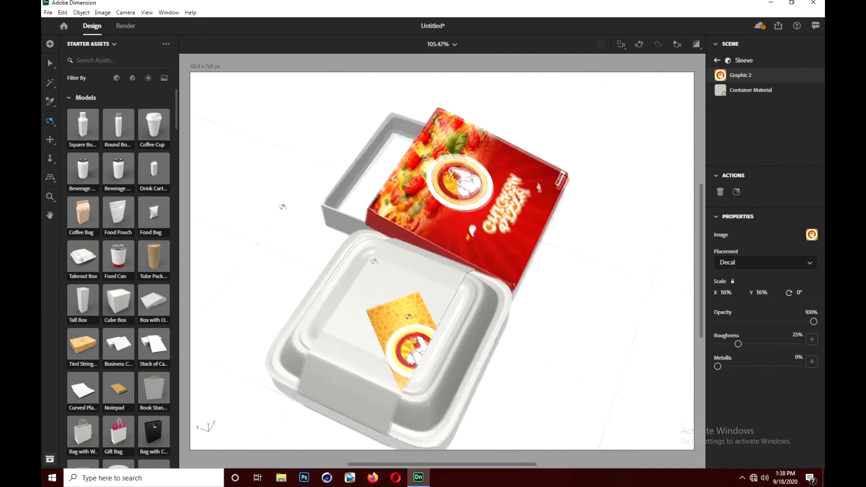
{"action": "key", "text": "v"}
{"action": "left_click_drag", "start_coordinate": [425, 274], "coordinate": [478, 294]}
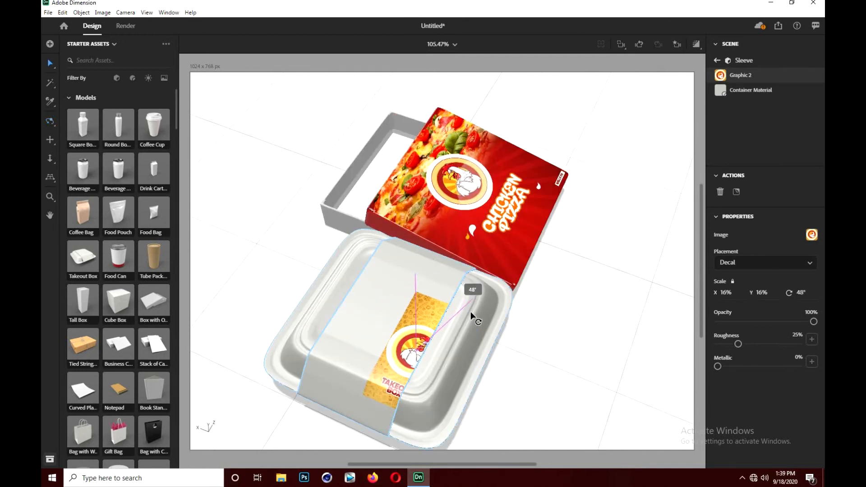
{"action": "left_click_drag", "start_coordinate": [384, 289], "coordinate": [323, 222]}
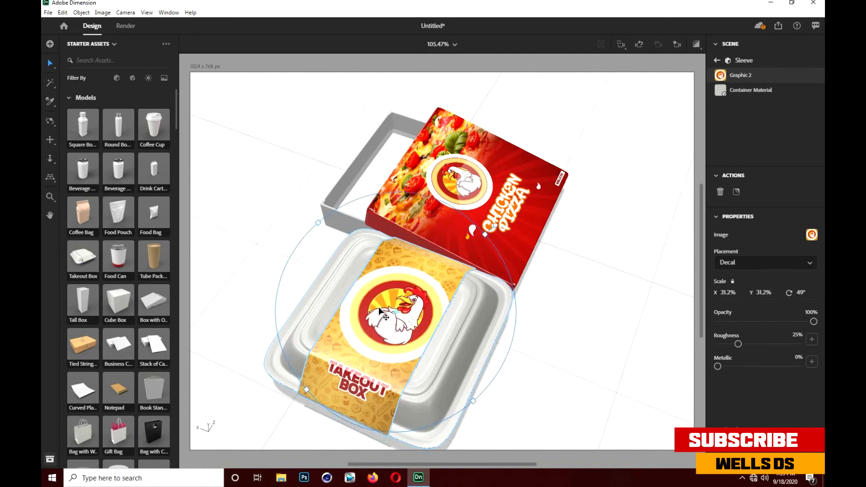
- Add the Bag with Wire Handles model, rotate it 89° about Y, shrink it to 23.65 cm high and stand it behind the boxes
{"action": "left_click", "coordinate": [50, 120]}
{"action": "left_click_drag", "start_coordinate": [353, 247], "coordinate": [313, 282]}
{"action": "scroll", "coordinate": [374, 221], "scroll_direction": "down", "scroll_amount": 3}
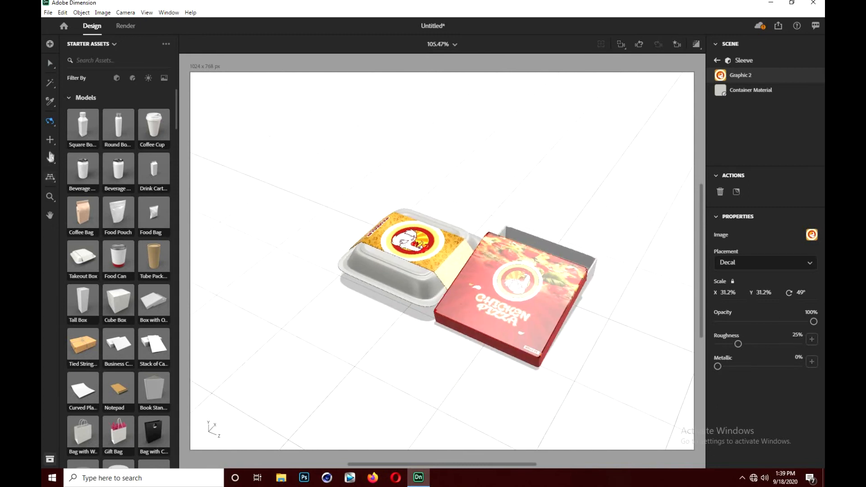
{"action": "left_click", "coordinate": [50, 140]}
{"action": "left_click_drag", "start_coordinate": [476, 288], "coordinate": [407, 298]}
{"action": "left_click", "coordinate": [50, 122]}
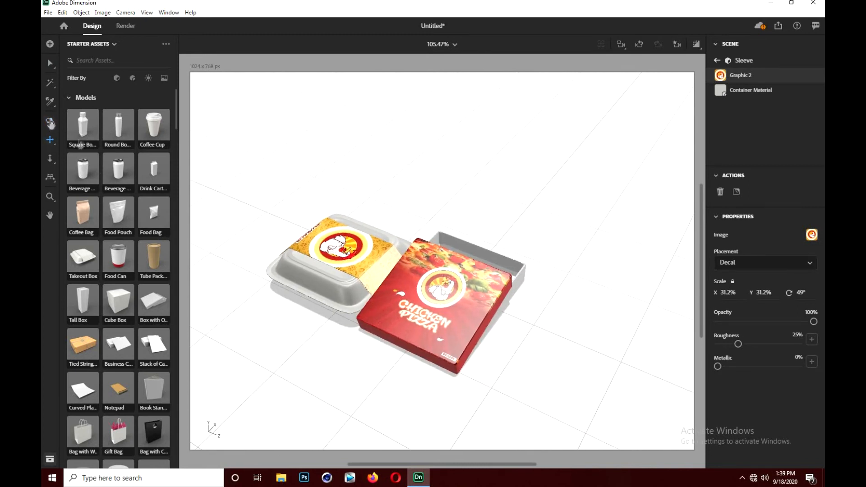
{"action": "left_click_drag", "start_coordinate": [319, 276], "coordinate": [325, 253]}
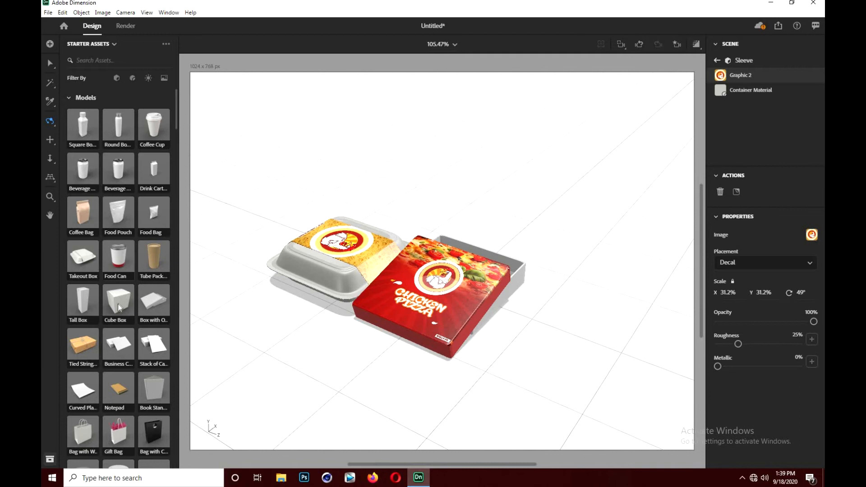
{"action": "left_click", "coordinate": [91, 434]}
{"action": "left_click", "coordinate": [50, 63]}
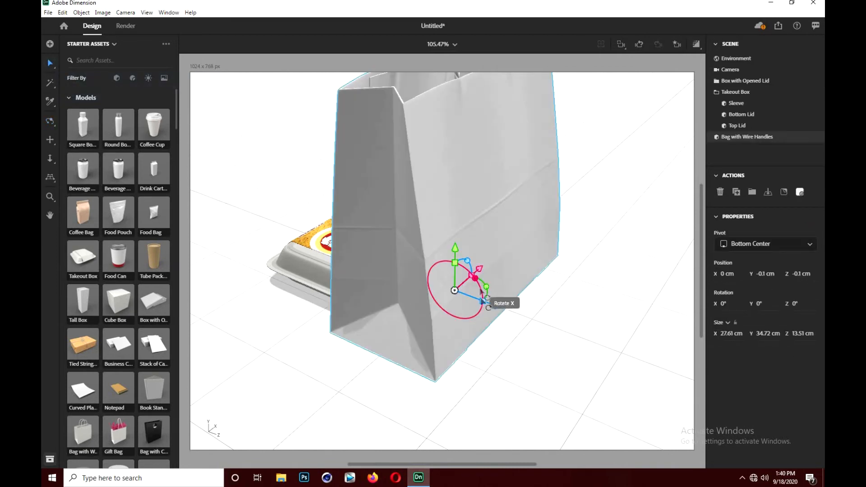
{"action": "left_click_drag", "start_coordinate": [486, 287], "coordinate": [406, 235]}
{"action": "scroll", "coordinate": [564, 170], "scroll_direction": "down", "scroll_amount": 3}
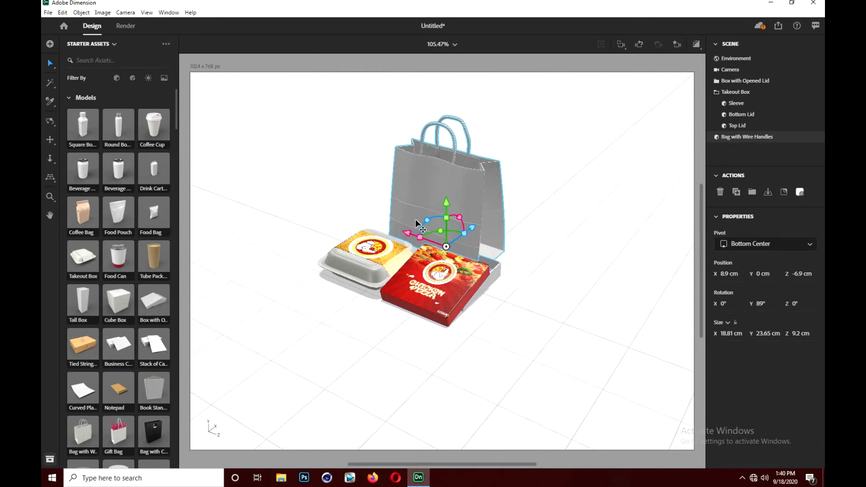
{"action": "left_click", "coordinate": [716, 93]}
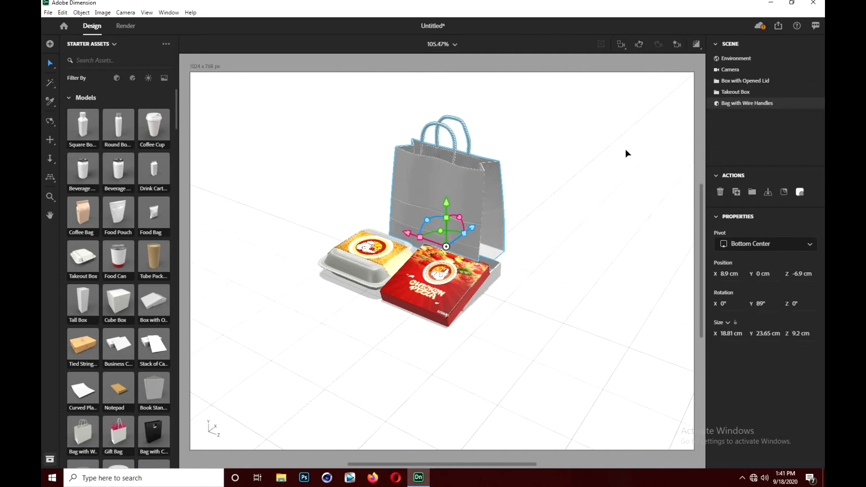
- Move the chicken-meat-royalty-free-cartoon-chicken image from DESKTOP > MY FREEPIK > New folder onto the Windows desktop, below the chicken file
{"action": "left_click", "coordinate": [771, 4]}
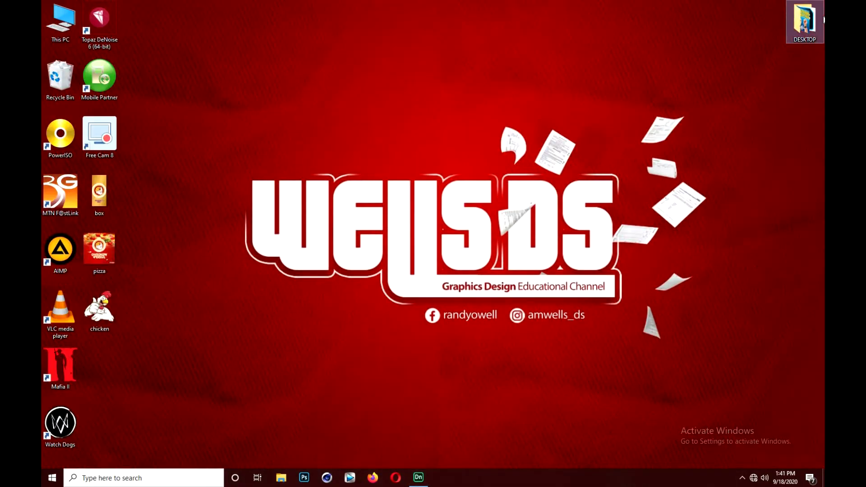
{"action": "double_click", "coordinate": [792, 27]}
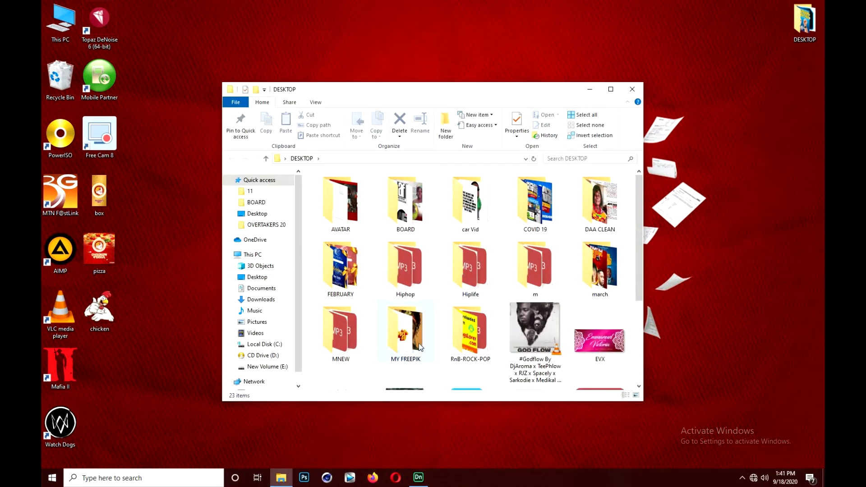
{"action": "double_click", "coordinate": [418, 343]}
{"action": "left_click", "coordinate": [386, 209]}
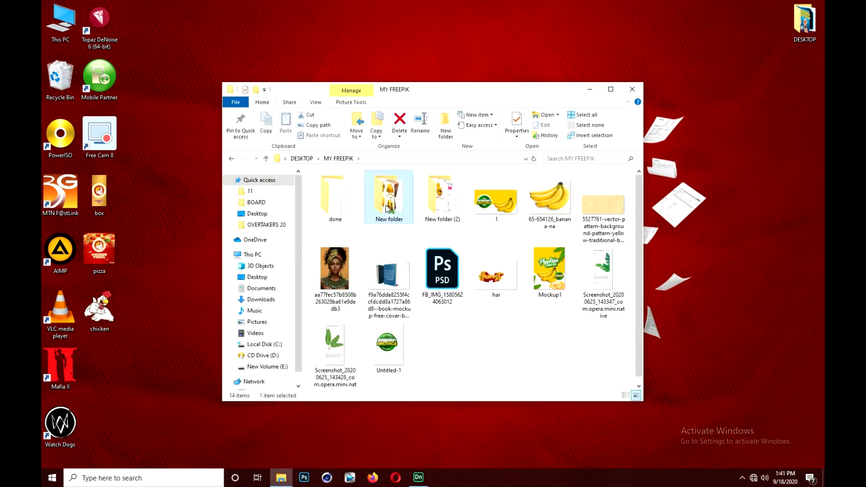
{"action": "double_click", "coordinate": [387, 208]}
{"action": "scroll", "coordinate": [439, 308], "scroll_direction": "down", "scroll_amount": 5}
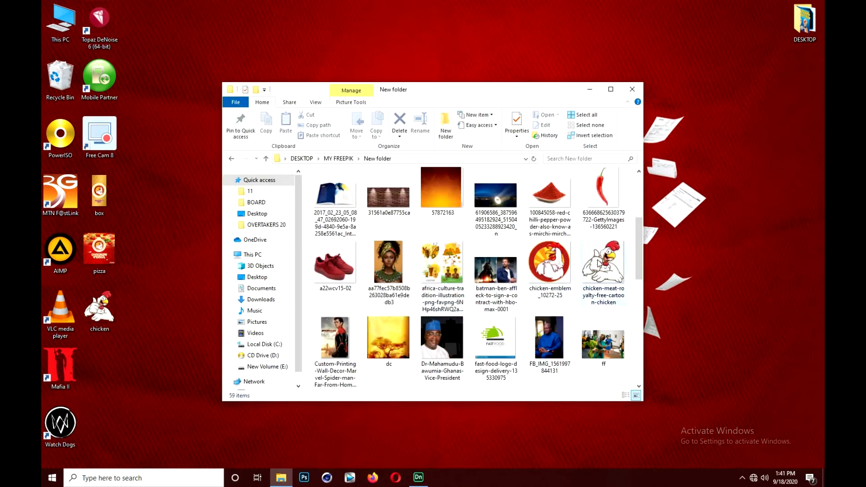
{"action": "left_click_drag", "start_coordinate": [598, 264], "coordinate": [167, 368]}
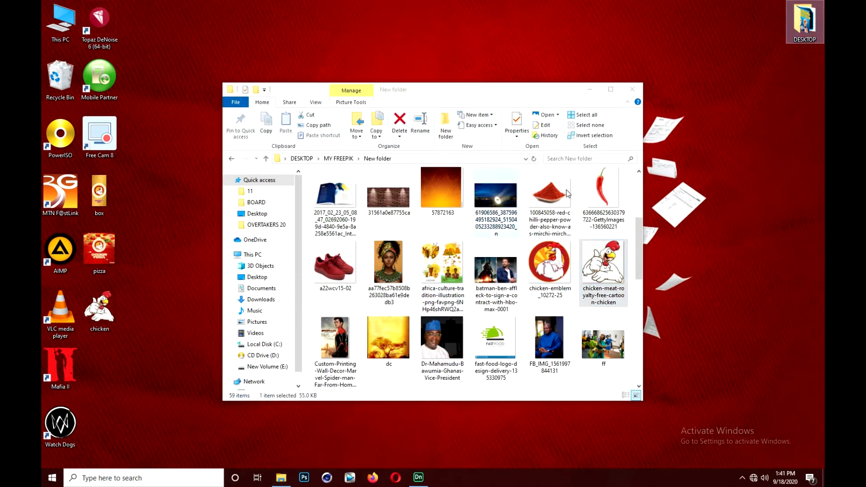
{"action": "left_click", "coordinate": [632, 88]}
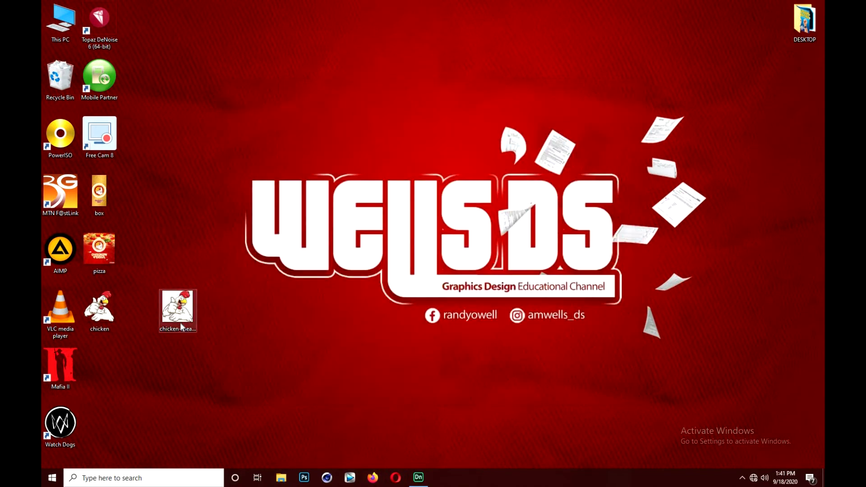
{"action": "left_click", "coordinate": [100, 319]}
{"action": "left_click_drag", "start_coordinate": [175, 315], "coordinate": [115, 367]}
- Return to Adobe Dimension and shift the bag farther behind the boxes, to X 11 cm, Z -6.8 cm
{"action": "left_click", "coordinate": [418, 478]}
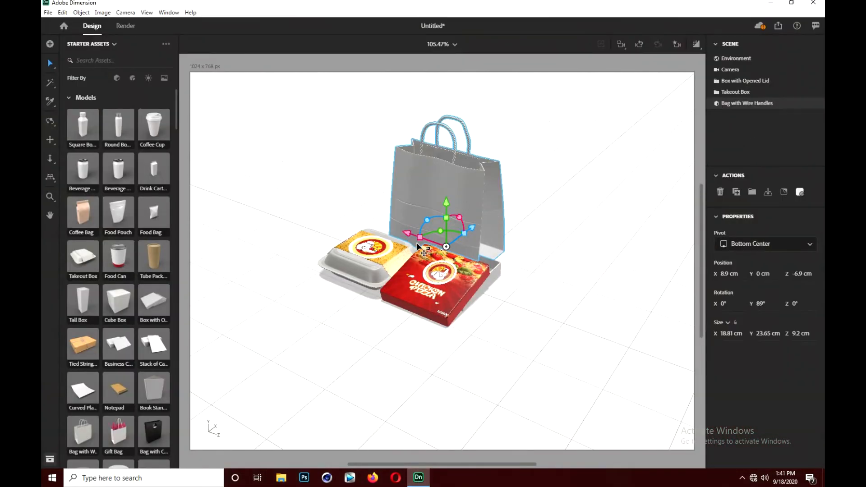
{"action": "left_click_drag", "start_coordinate": [473, 231], "coordinate": [446, 243]}
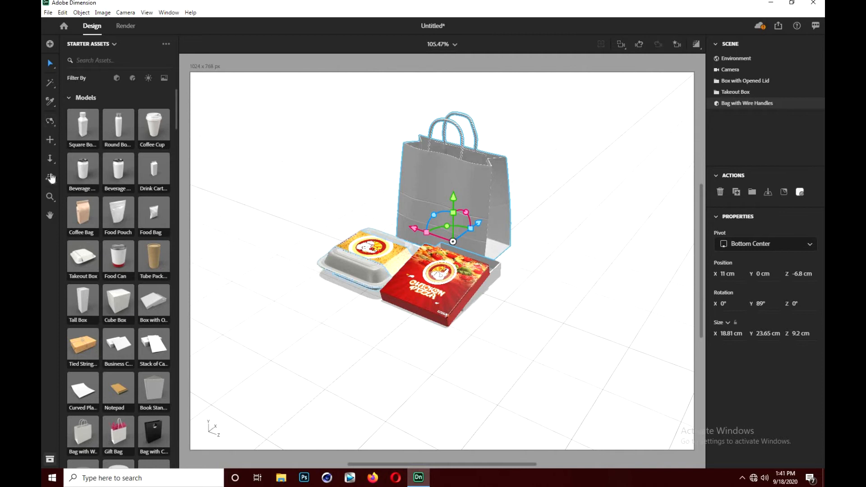
- Set the bag material's base color to orange, RGB 255, 174, 54
{"action": "left_click", "coordinate": [49, 122]}
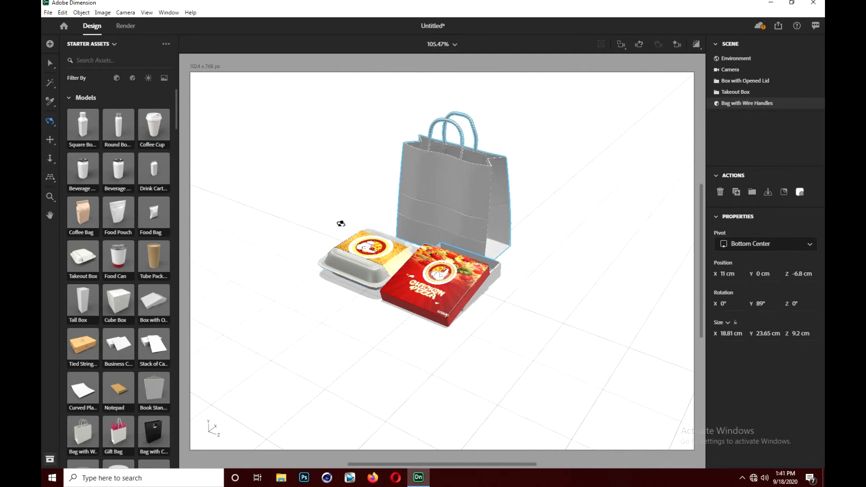
{"action": "left_click_drag", "start_coordinate": [348, 225], "coordinate": [391, 215]}
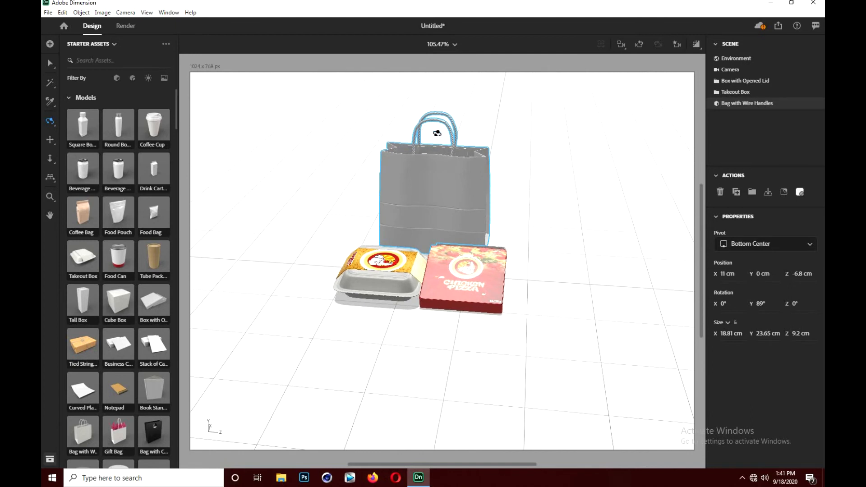
{"action": "scroll", "coordinate": [437, 134], "scroll_direction": "up", "scroll_amount": 4}
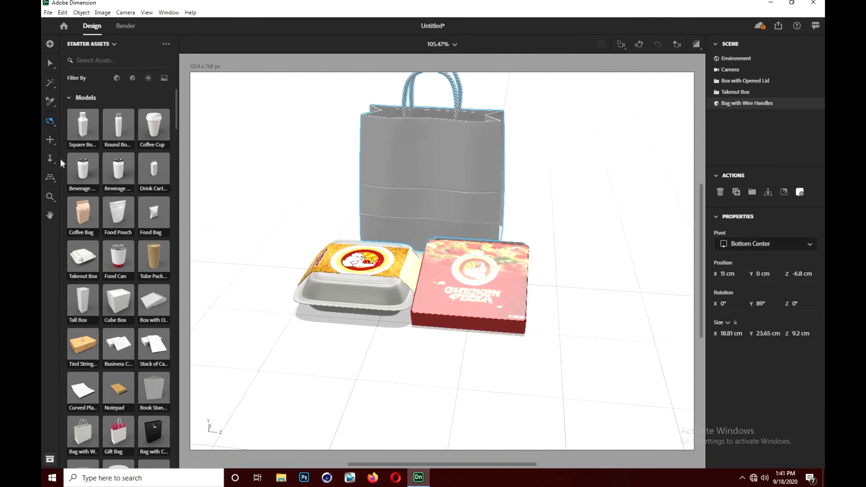
{"action": "left_click", "coordinate": [50, 141]}
{"action": "left_click_drag", "start_coordinate": [387, 202], "coordinate": [600, 134]}
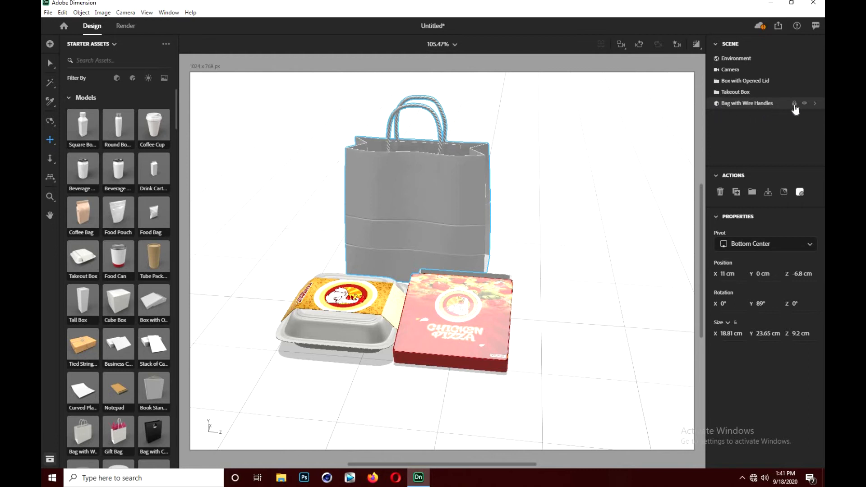
{"action": "left_click", "coordinate": [815, 104]}
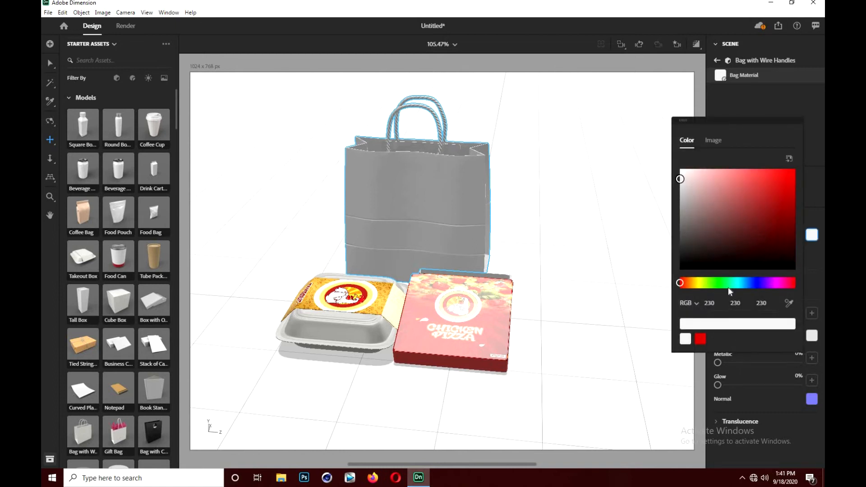
{"action": "left_click", "coordinate": [692, 284]}
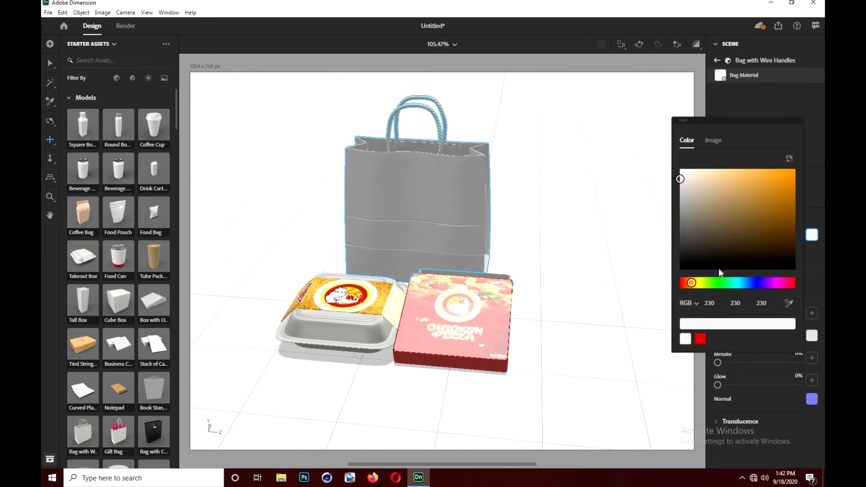
{"action": "left_click_drag", "start_coordinate": [792, 173], "coordinate": [771, 169]}
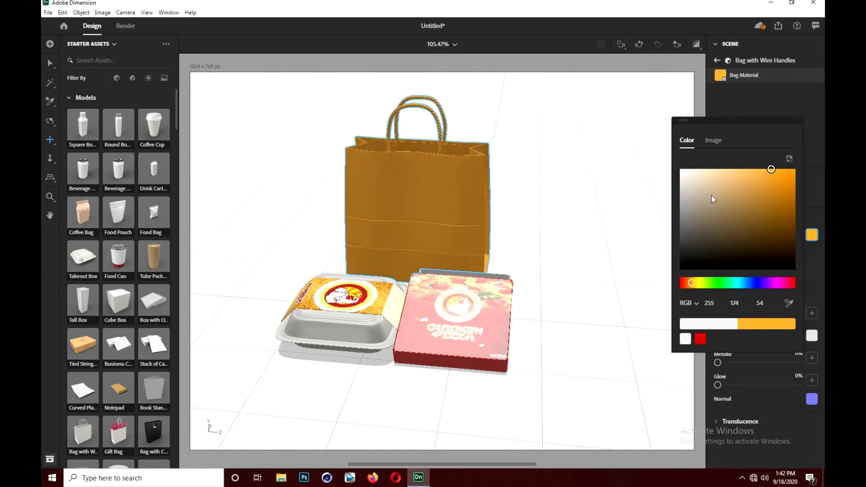
- Shift the bag material's base color toward yellow, to RGB 255, 189, 56
{"action": "left_click", "coordinate": [693, 284]}
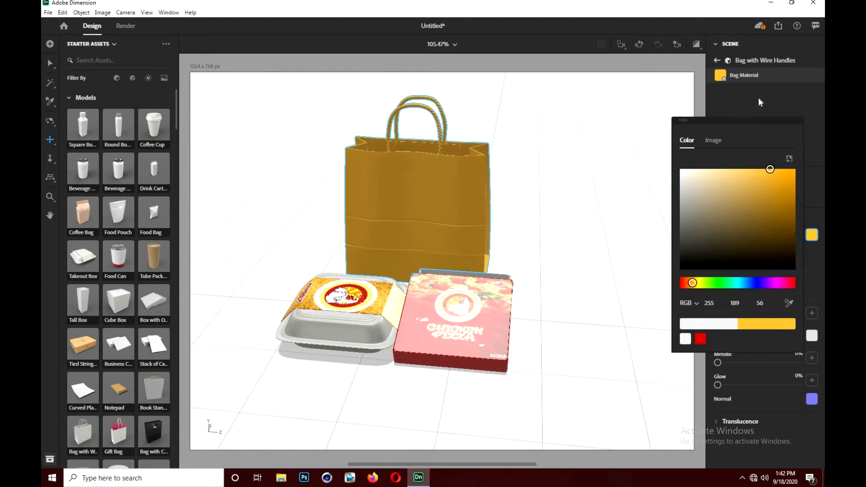
{"action": "left_click", "coordinate": [778, 79]}
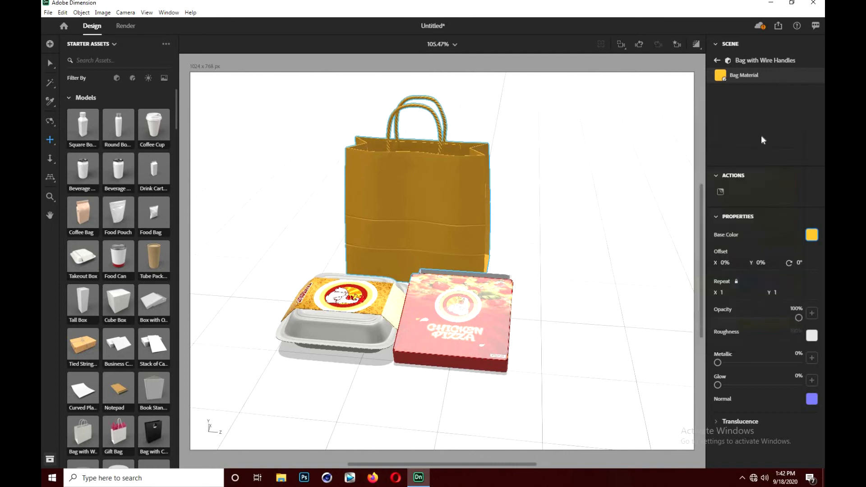
{"action": "left_click", "coordinate": [722, 192]}
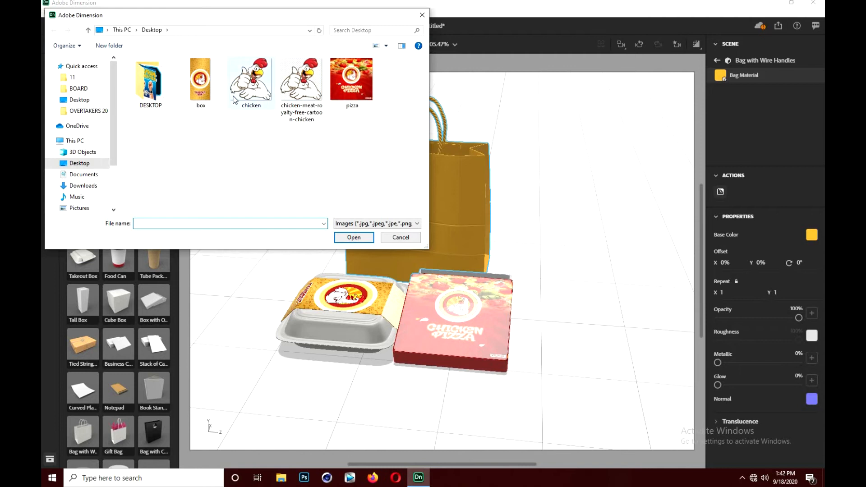
{"action": "double_click", "coordinate": [302, 95]}
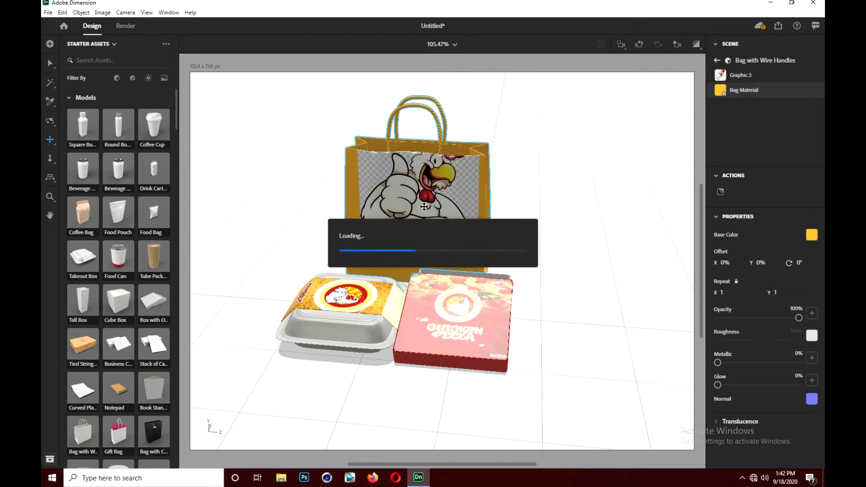
{"action": "left_click", "coordinate": [453, 187]}
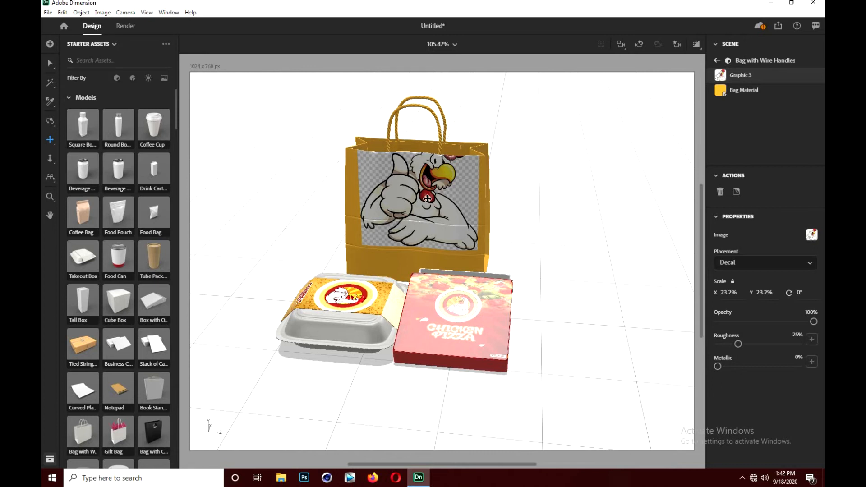
{"action": "left_click_drag", "start_coordinate": [433, 181], "coordinate": [431, 192]}
{"action": "left_click", "coordinate": [50, 65]}
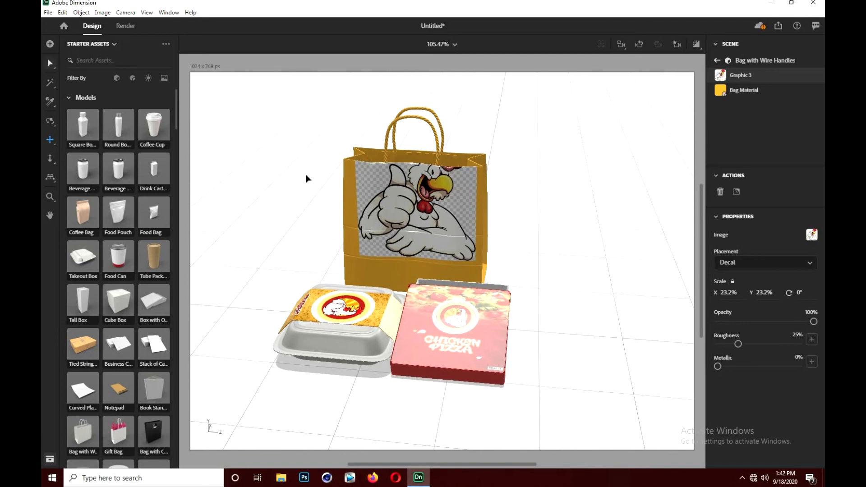
{"action": "left_click", "coordinate": [390, 190]}
{"action": "left_click_drag", "start_coordinate": [456, 171], "coordinate": [446, 205]}
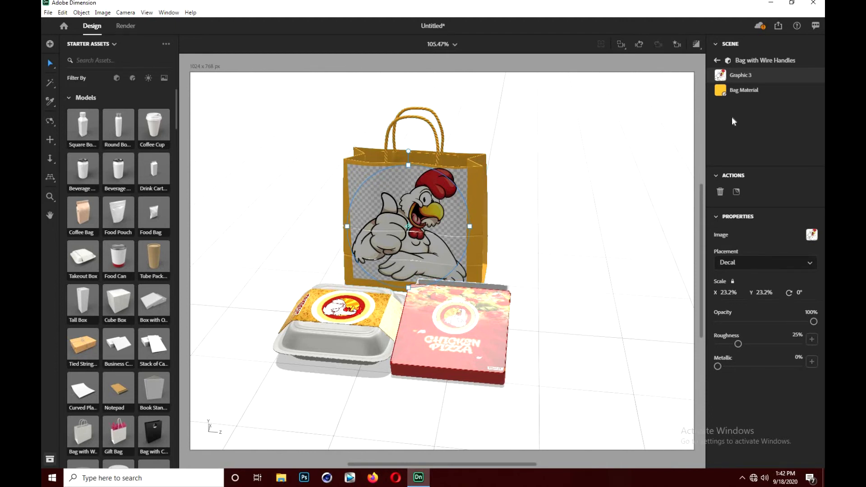
{"action": "key", "text": "Delete"}
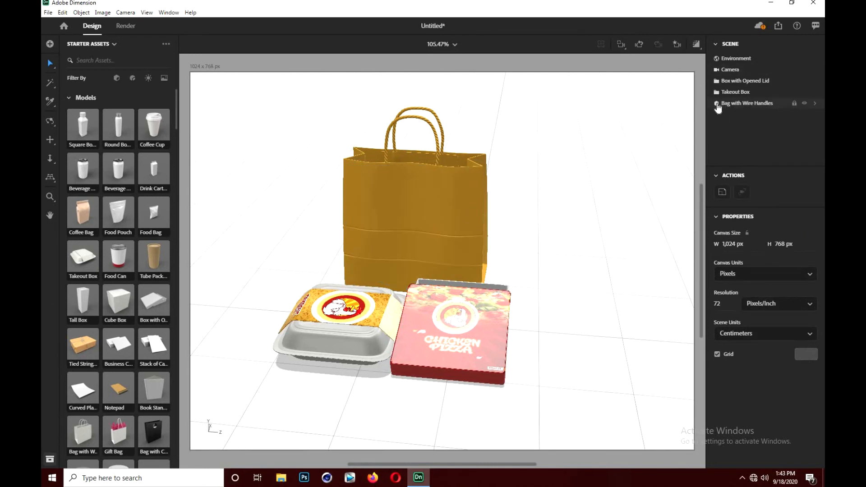
- Place the chicken PNG image on the bag material as a decal, scaled to 18.5% and positioned on the lower middle of the bag's front
{"action": "left_click", "coordinate": [815, 105]}
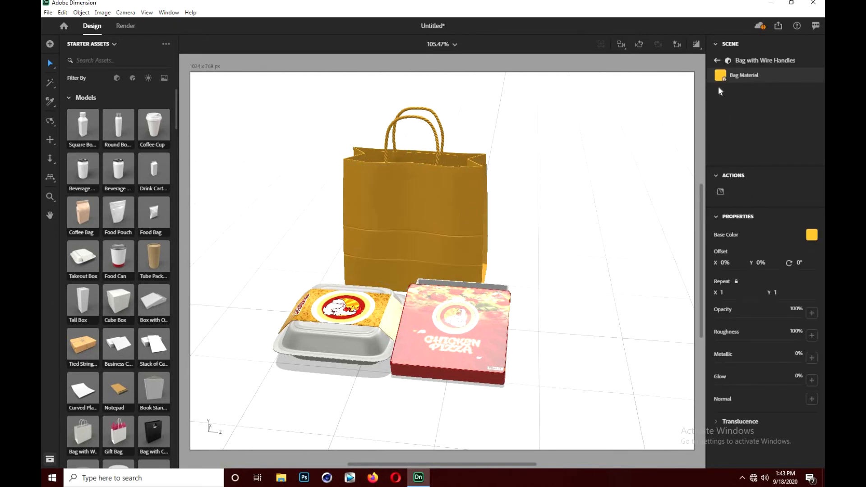
{"action": "left_click", "coordinate": [721, 192]}
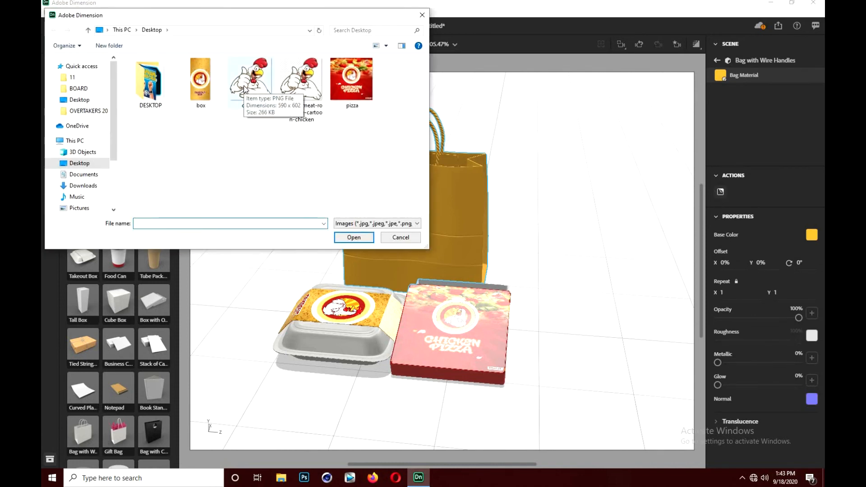
{"action": "double_click", "coordinate": [260, 102]}
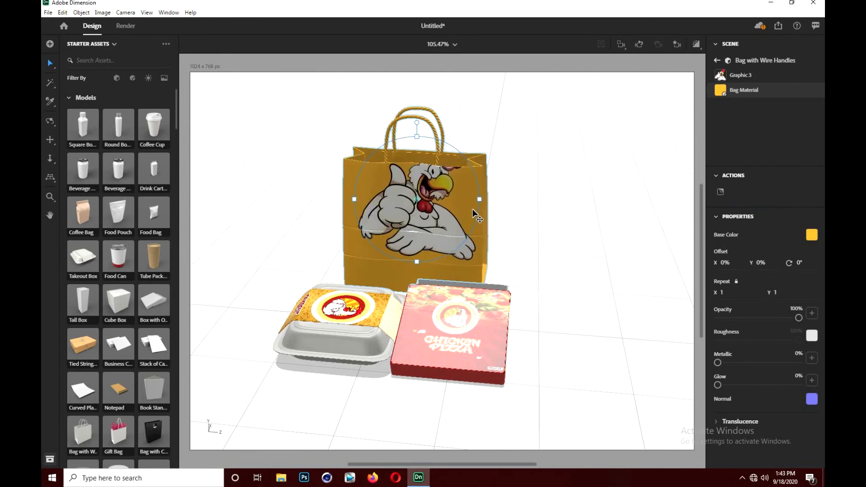
{"action": "left_click_drag", "start_coordinate": [479, 200], "coordinate": [419, 217]}
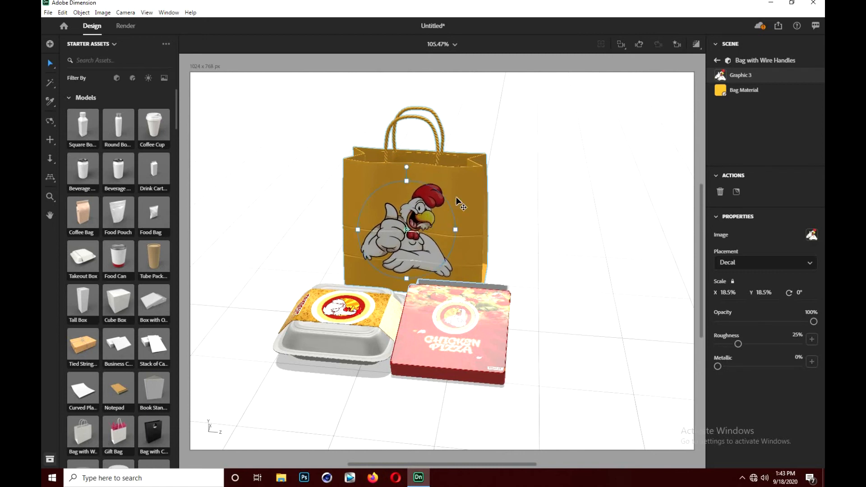
- Light the scene with the 3-Point Light and Sun presets plus the Studio Panels Light environment light
{"action": "left_click", "coordinate": [50, 121]}
{"action": "left_click_drag", "start_coordinate": [285, 189], "coordinate": [333, 151]}
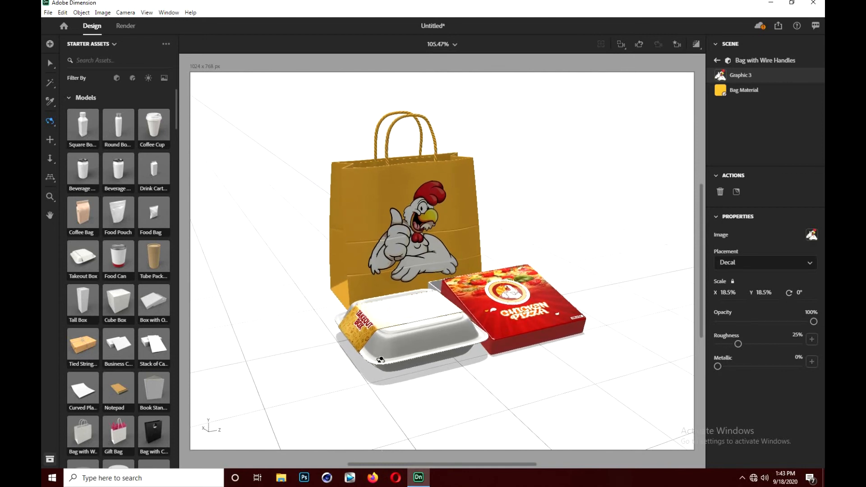
{"action": "left_click_drag", "start_coordinate": [379, 356], "coordinate": [369, 354]}
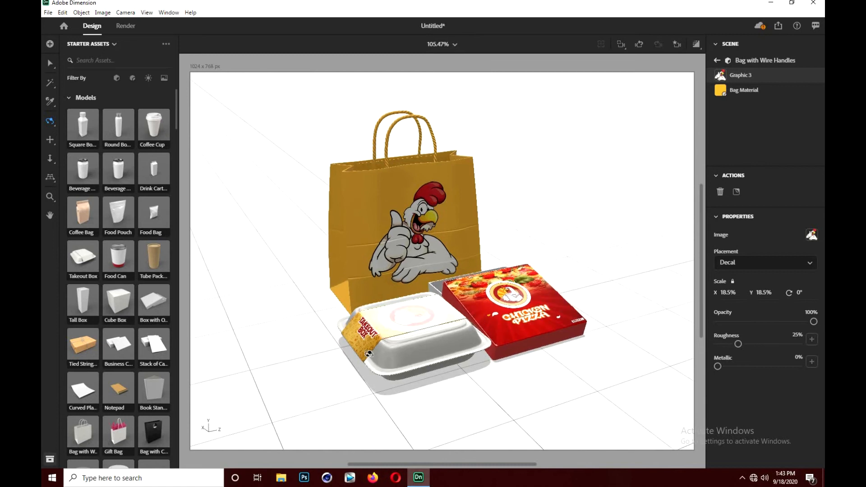
{"action": "left_click", "coordinate": [148, 78]}
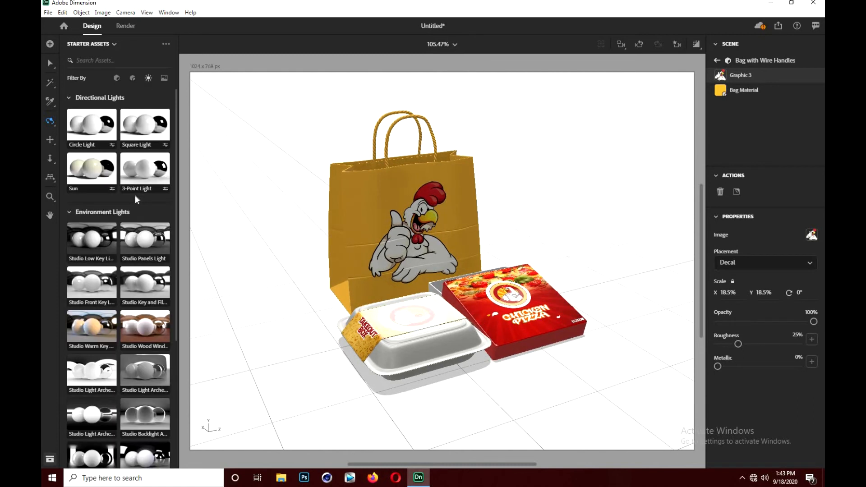
{"action": "left_click", "coordinate": [141, 135]}
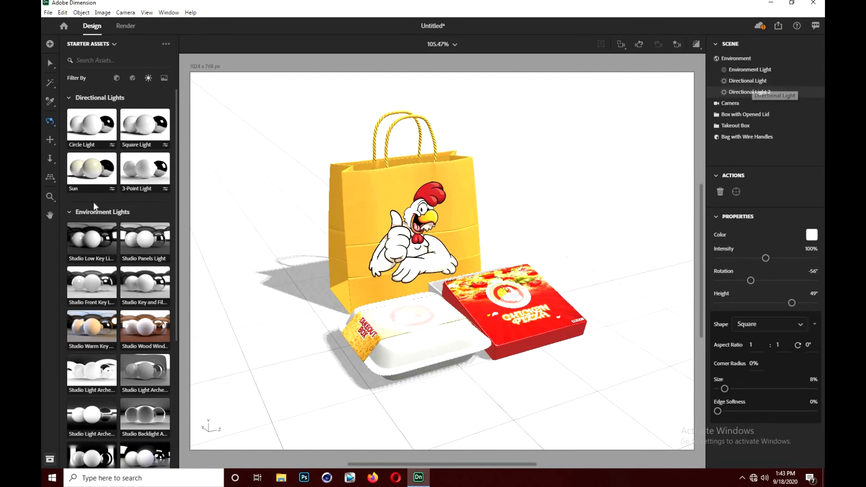
{"action": "left_click", "coordinate": [150, 165]}
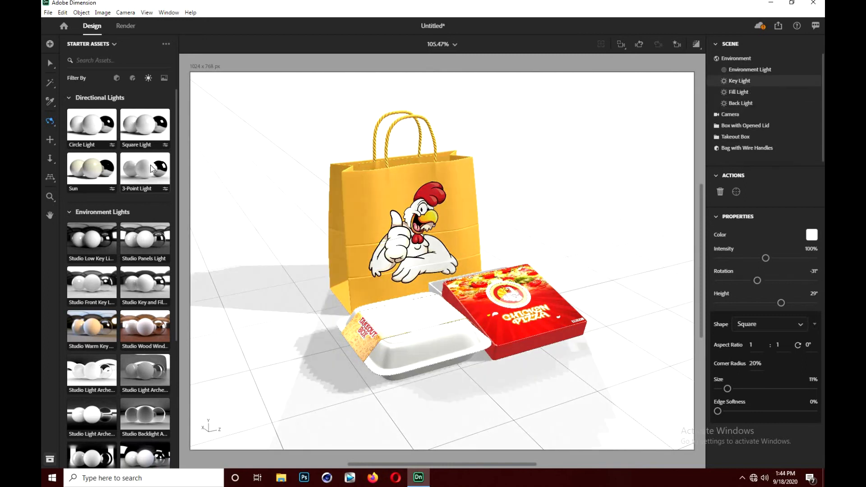
{"action": "left_click", "coordinate": [107, 186]}
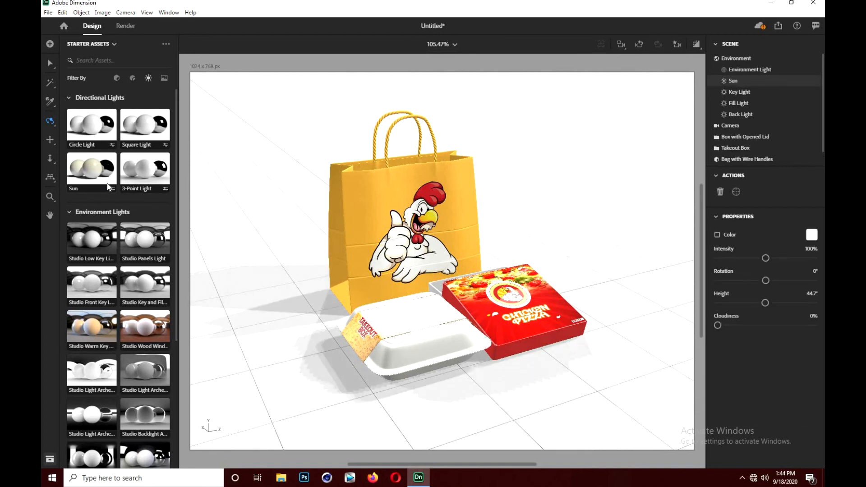
{"action": "left_click", "coordinate": [135, 239]}
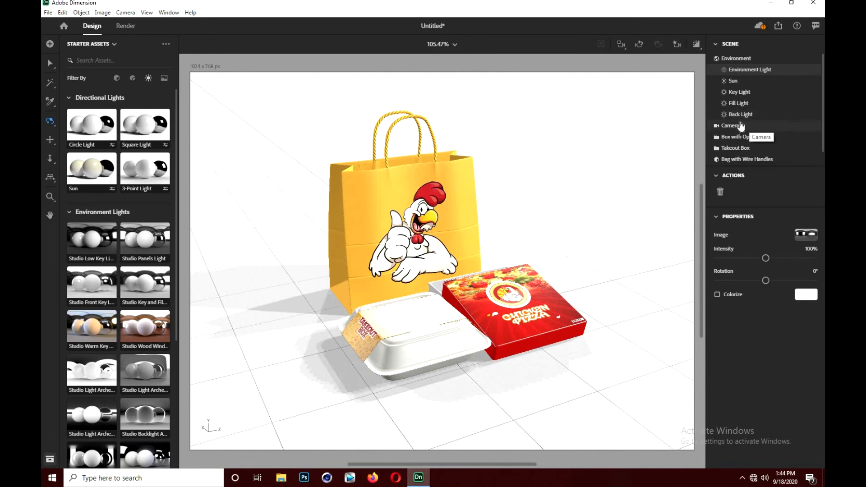
{"action": "left_click", "coordinate": [718, 60]}
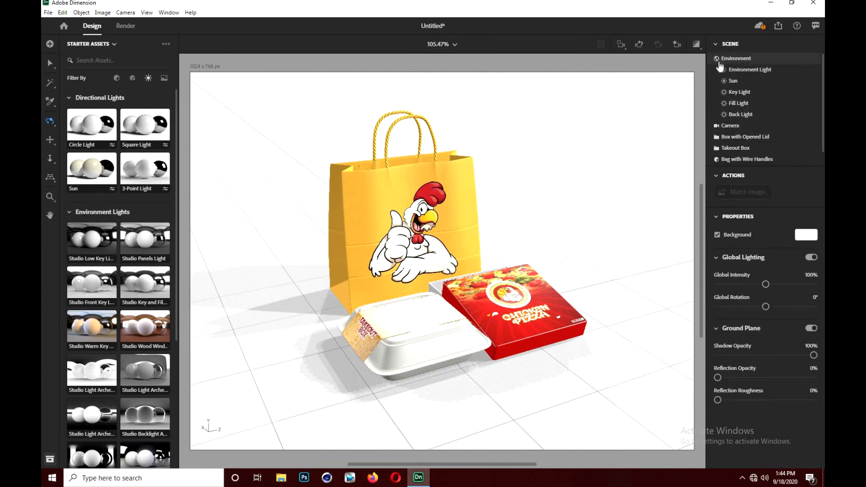
{"action": "left_click", "coordinate": [717, 59]}
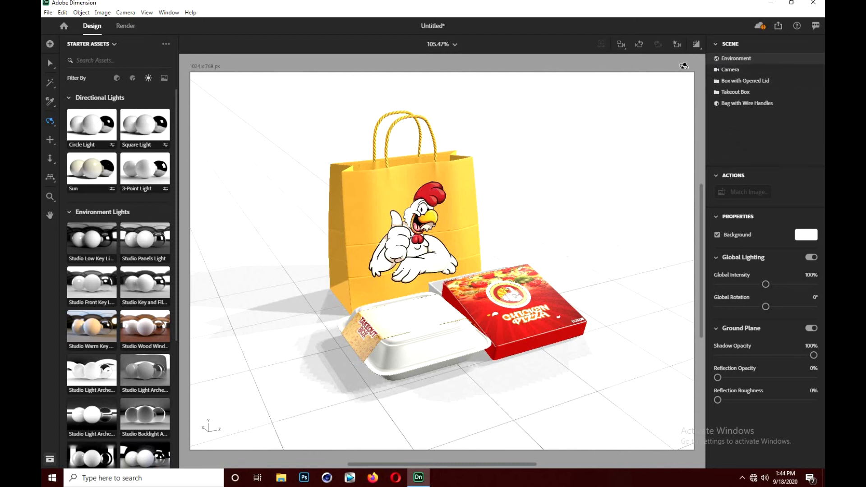
- Bookmark a camera view that shows the takeout box in front of the bag with the pizza box beside it
{"action": "left_click_drag", "start_coordinate": [656, 113], "coordinate": [655, 111]}
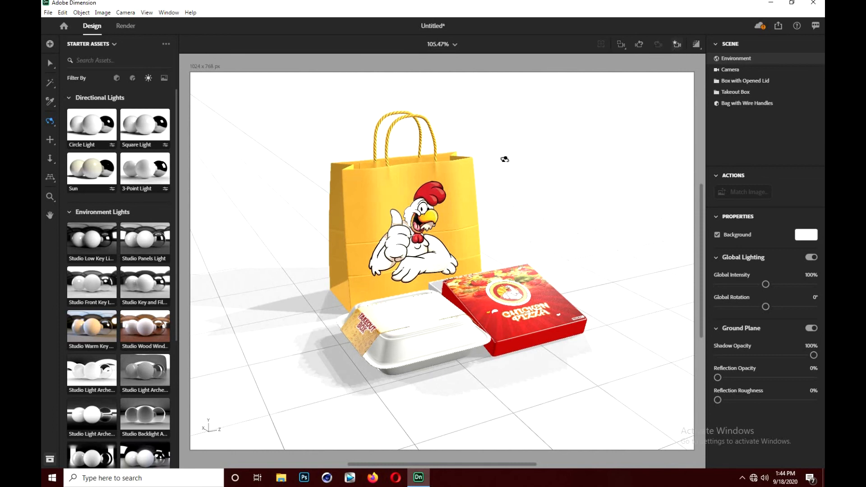
{"action": "left_click", "coordinate": [677, 44]}
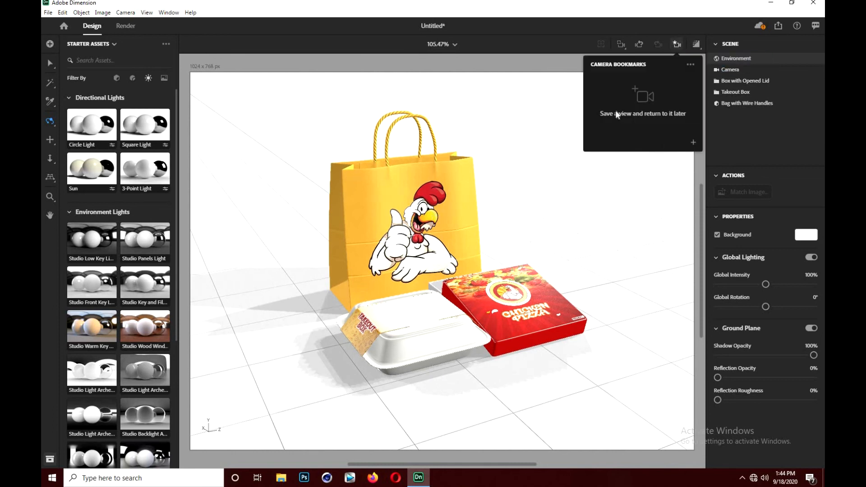
{"action": "left_click", "coordinate": [693, 143]}
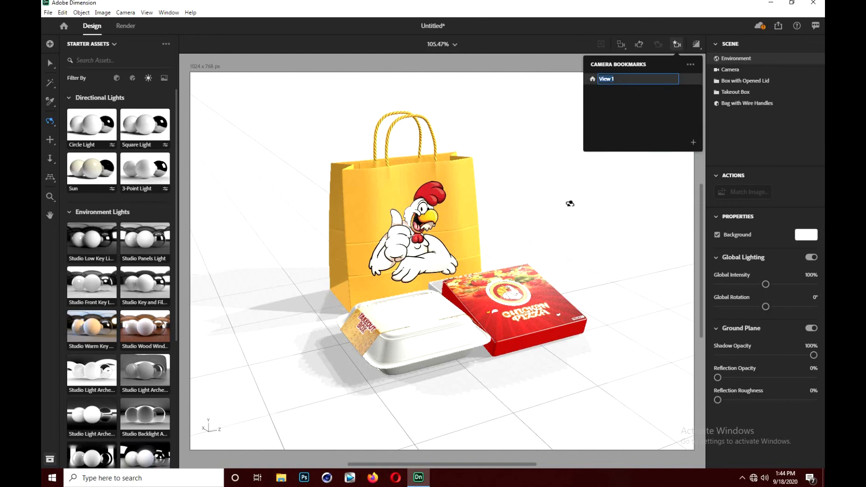
{"action": "left_click", "coordinate": [657, 131]}
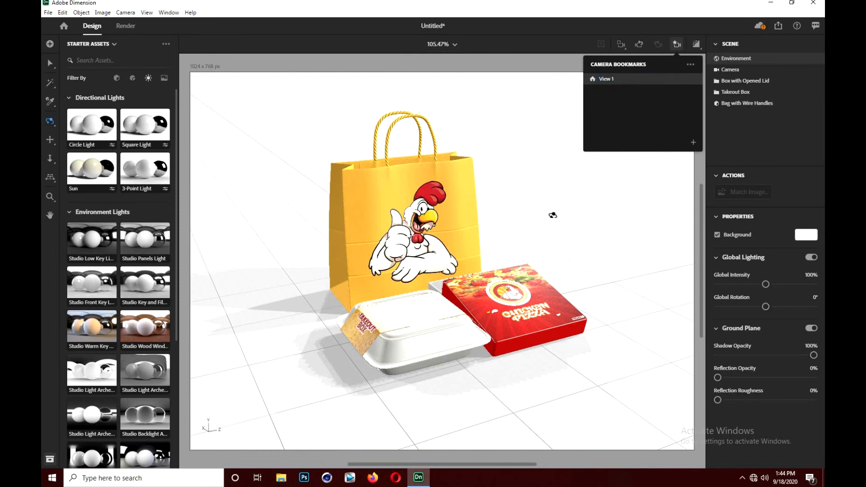
- Bookmark two more camera views orbited toward the bag's other side, one with the pizza box in front and one more side-on
{"action": "left_click_drag", "start_coordinate": [515, 217], "coordinate": [390, 224]}
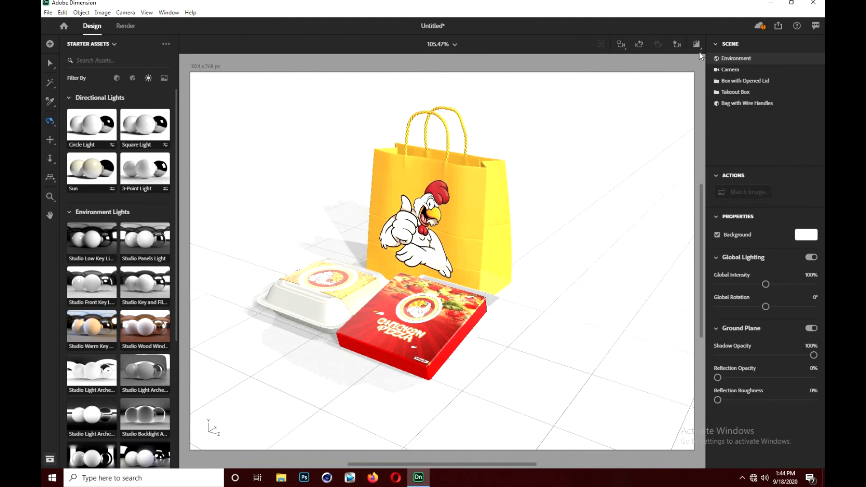
{"action": "left_click", "coordinate": [677, 43]}
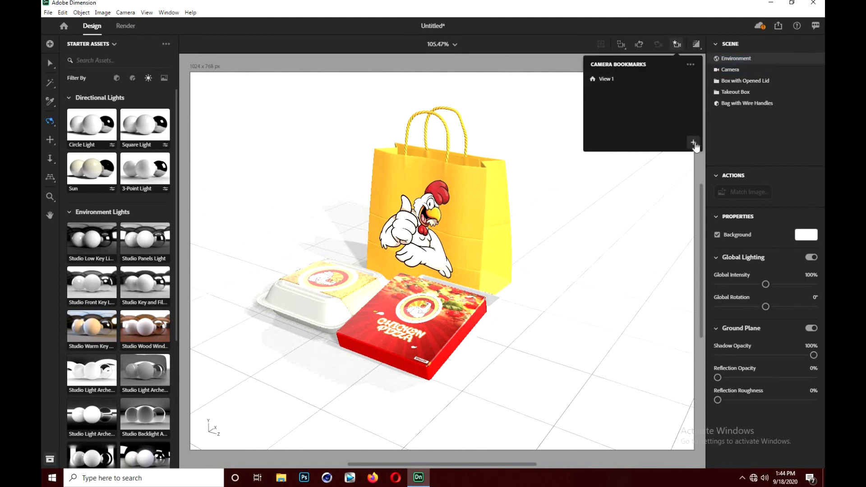
{"action": "left_click", "coordinate": [694, 143]}
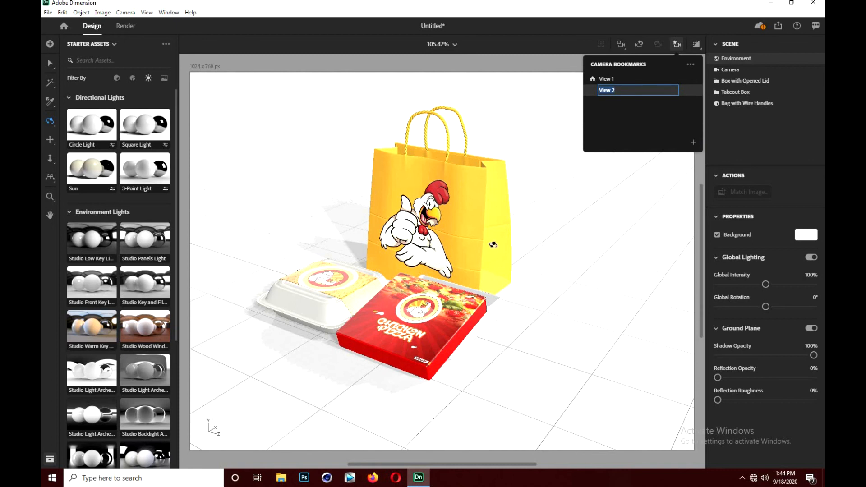
{"action": "left_click_drag", "start_coordinate": [501, 270], "coordinate": [453, 248]}
{"action": "left_click", "coordinate": [663, 181]}
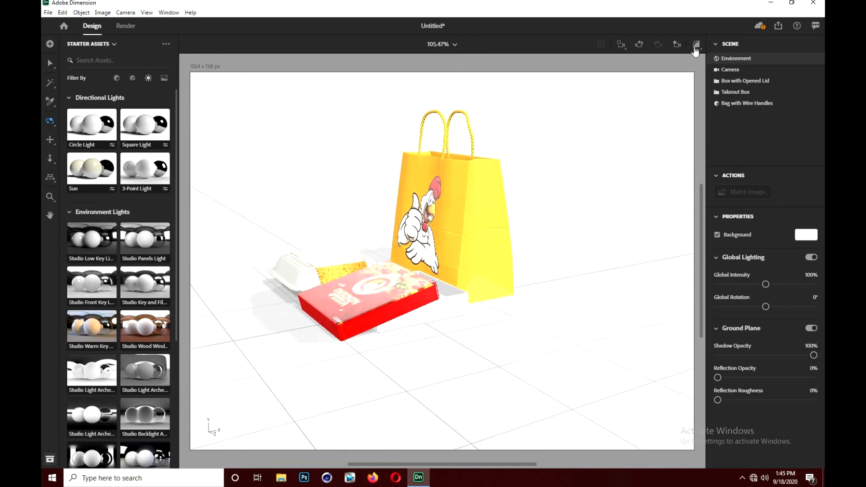
{"action": "left_click", "coordinate": [677, 43]}
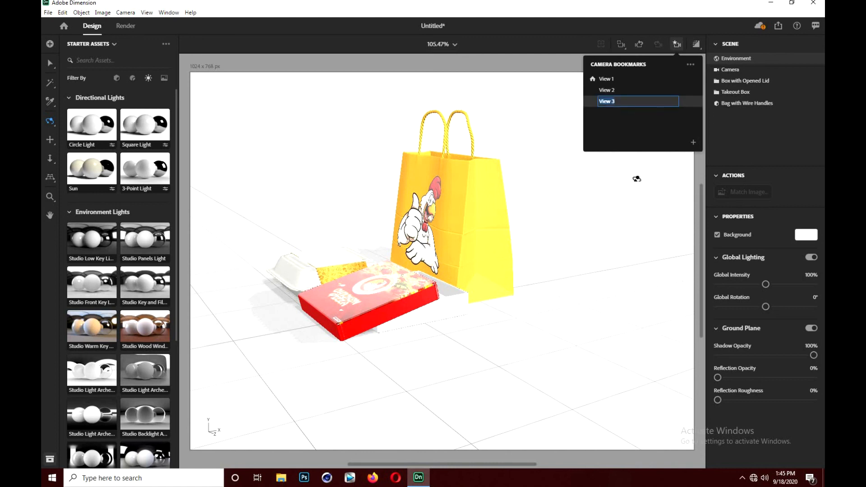
- Review the bookmarked camera views View 2 and View 3, and frame all objects in the latter
{"action": "left_click", "coordinate": [612, 90]}
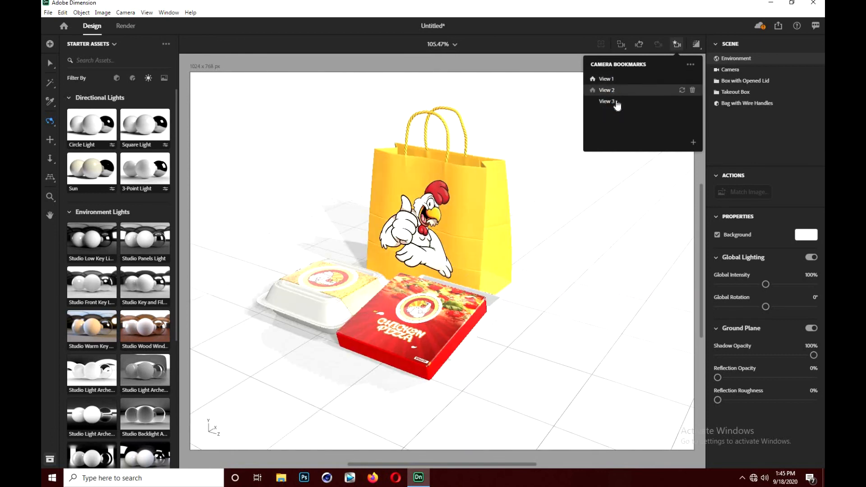
{"action": "left_click", "coordinate": [617, 102]}
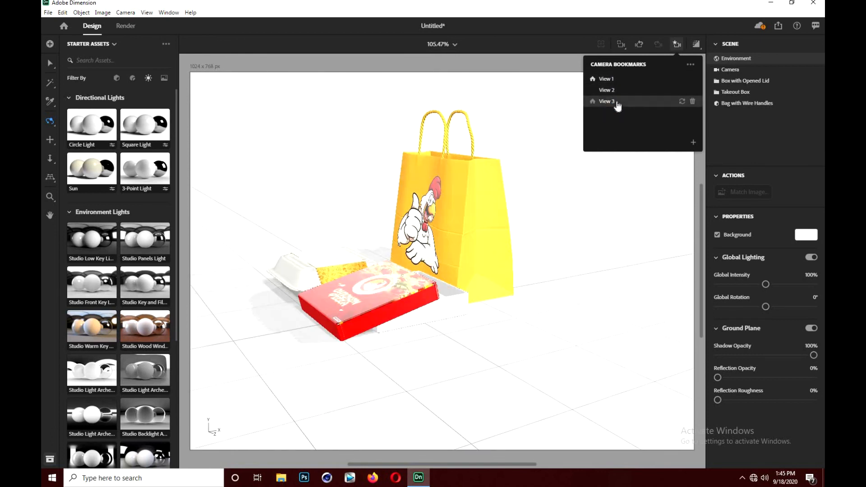
{"action": "left_click", "coordinate": [622, 46]}
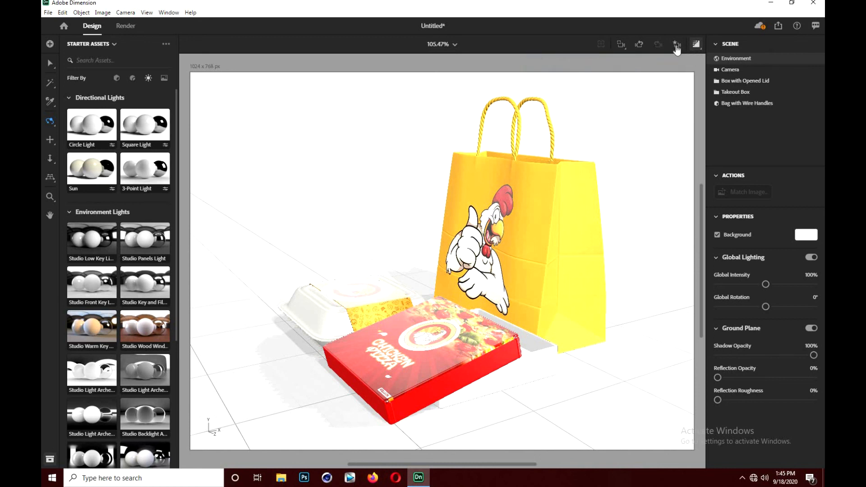
- Recall View 1, frame all objects, orbit the camera slightly for a closer composition and toggle the render preview
{"action": "left_click", "coordinate": [676, 44]}
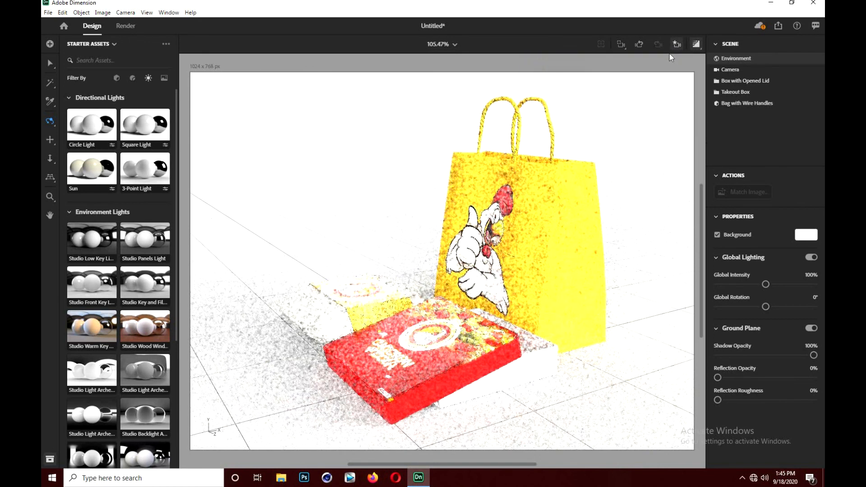
{"action": "left_click", "coordinate": [676, 45]}
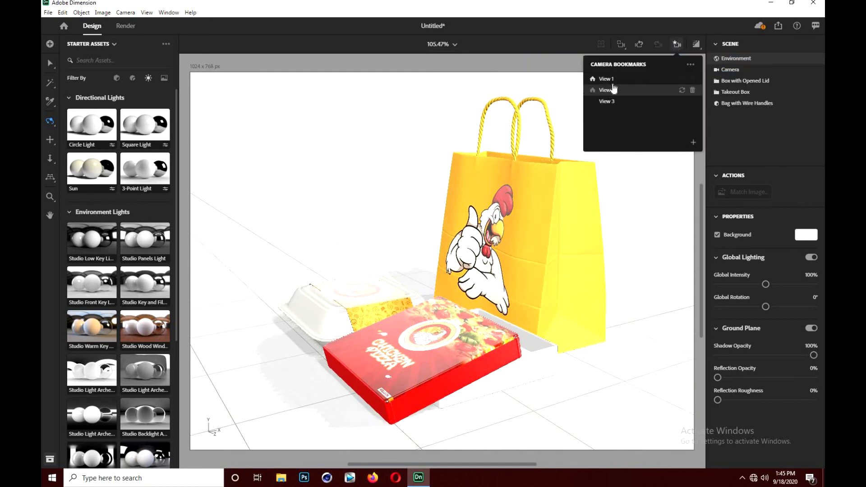
{"action": "left_click", "coordinate": [608, 80]}
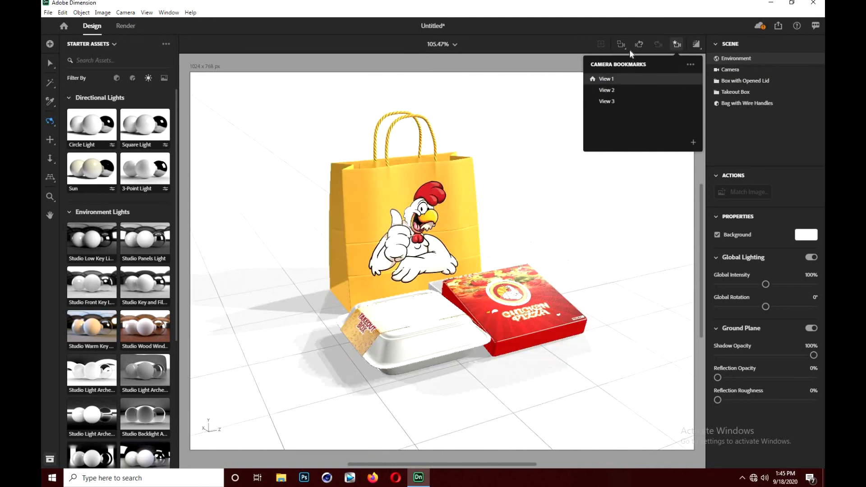
{"action": "left_click", "coordinate": [622, 45]}
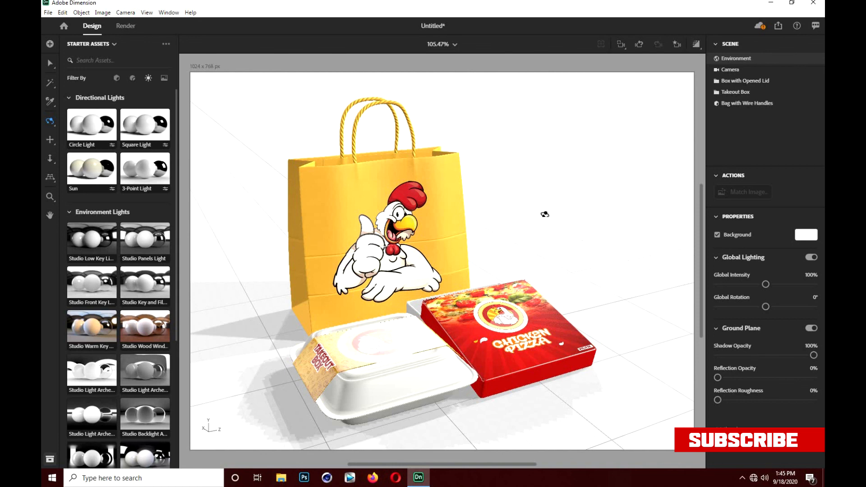
{"action": "left_click_drag", "start_coordinate": [545, 211], "coordinate": [552, 202]}
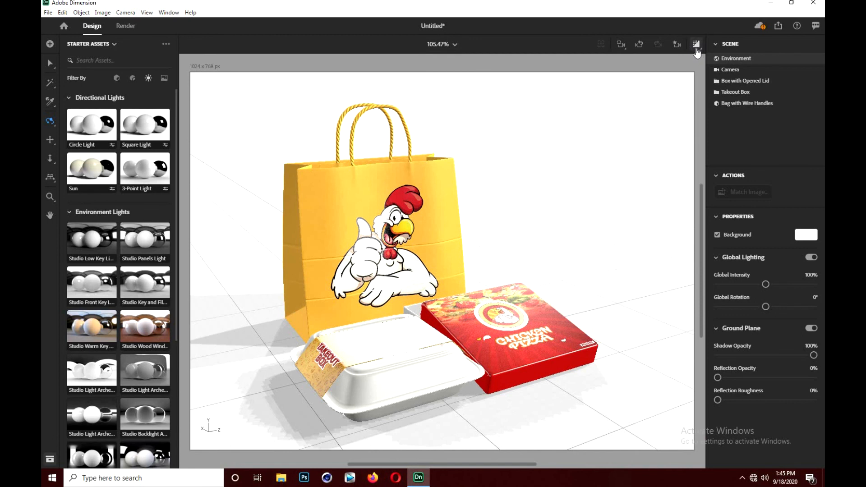
{"action": "left_click", "coordinate": [698, 51]}
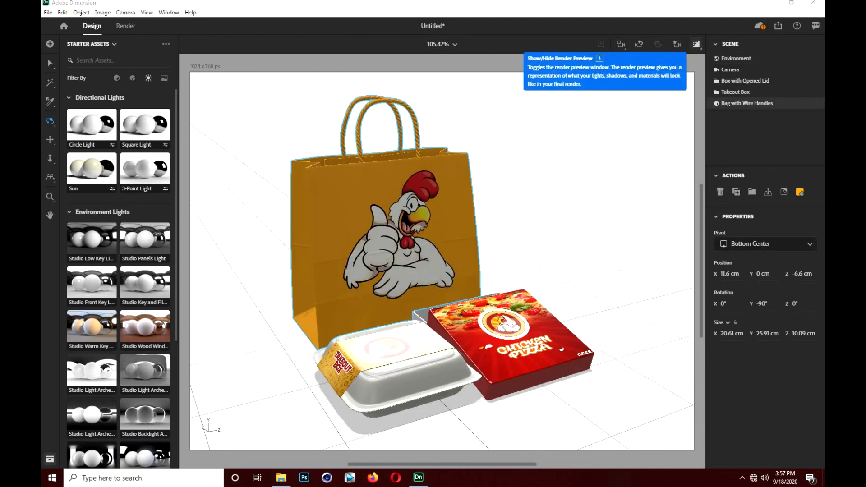
- Render the current view locally with PNG as the only export format instead of PSD, and return to the design workspace
{"action": "left_click", "coordinate": [126, 27]}
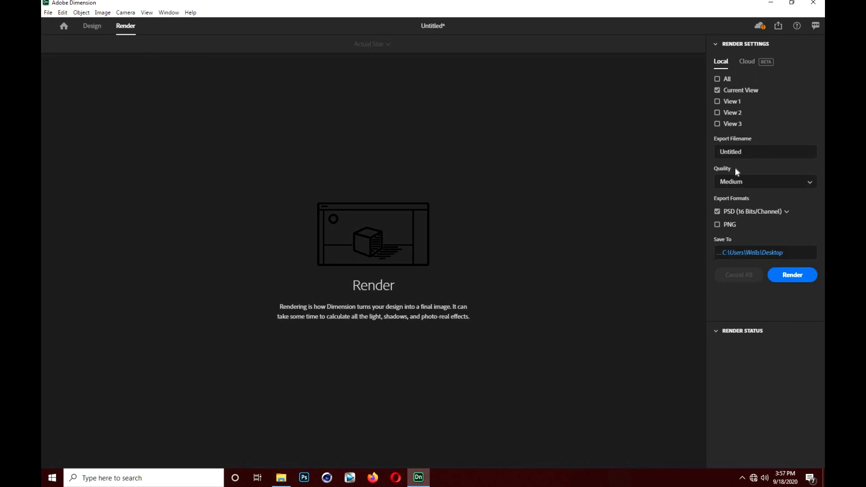
{"action": "left_click", "coordinate": [717, 224]}
{"action": "left_click", "coordinate": [717, 211]}
{"action": "left_click", "coordinate": [793, 274]}
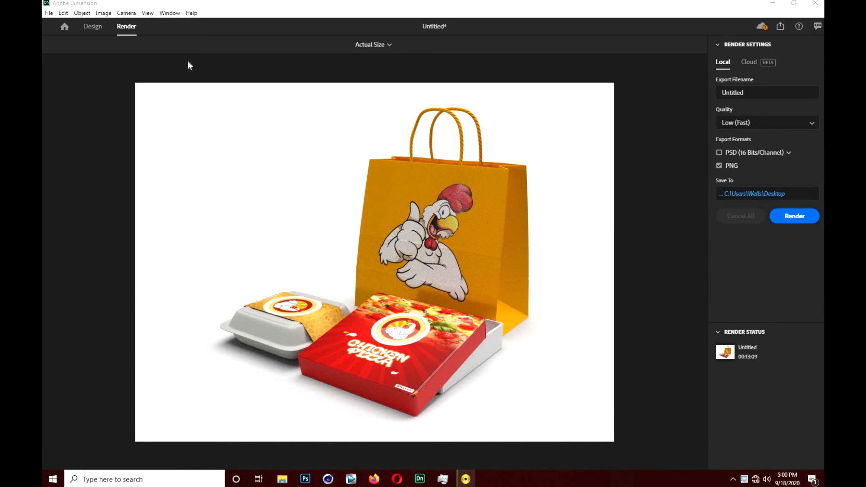
{"action": "left_click", "coordinate": [92, 29]}
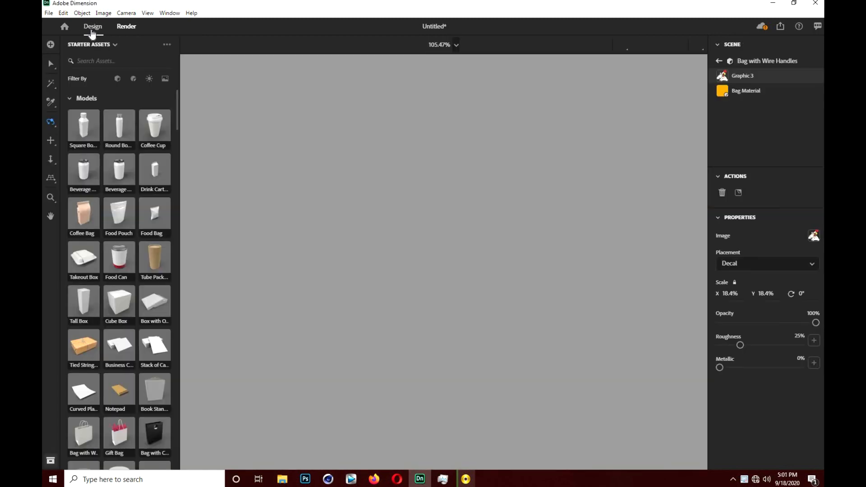